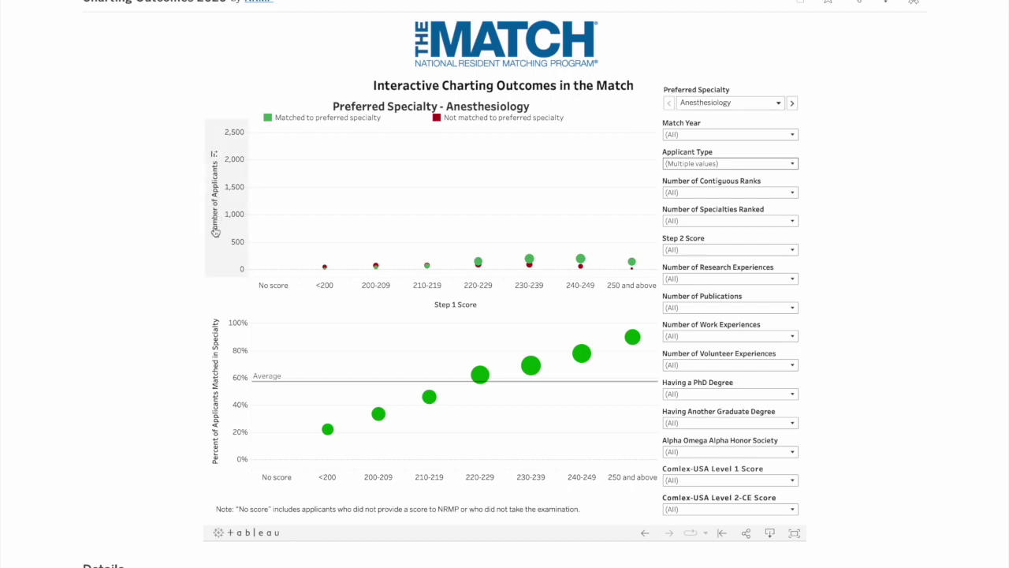
- From the Anesthesiology chart, open the Preferred Specialty dropdown to see the specialty list
mouse_move(574, 268)
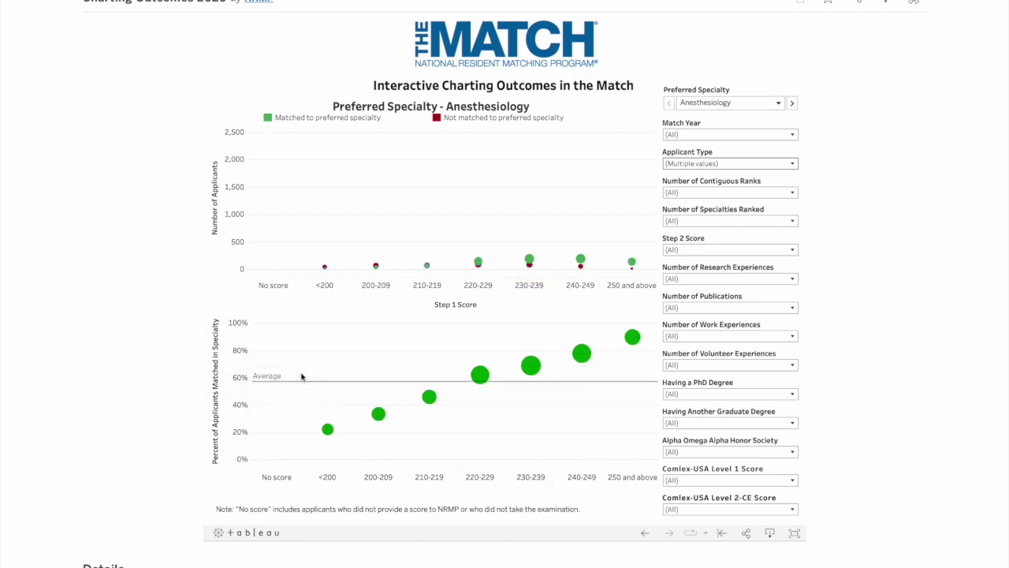
mouse_move(423, 387)
mouse_move(482, 374)
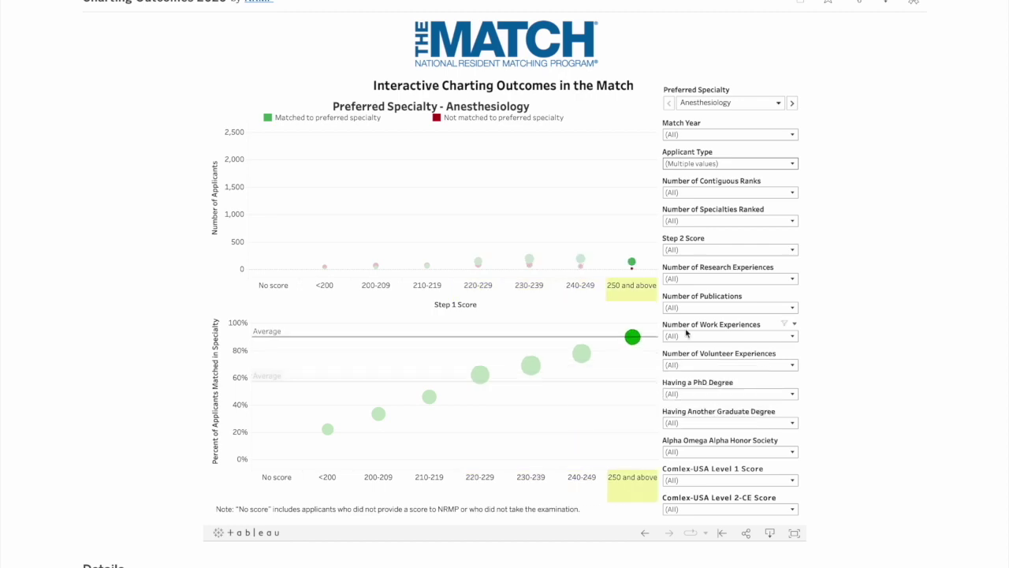
click(727, 103)
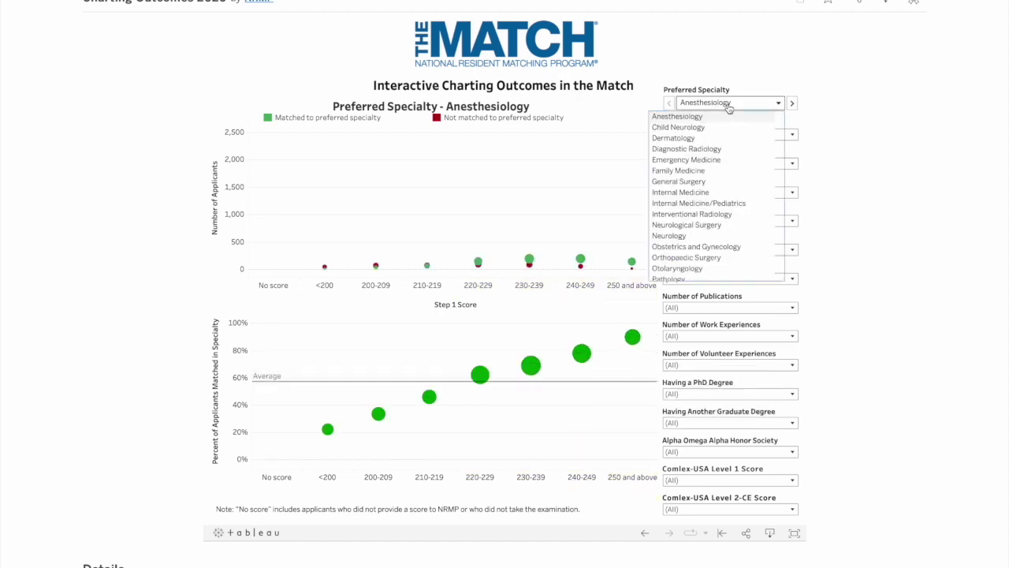
- Switch the Preferred Specialty to Internal Medicine, then highlight and clear the 200-209 bubble
click(693, 193)
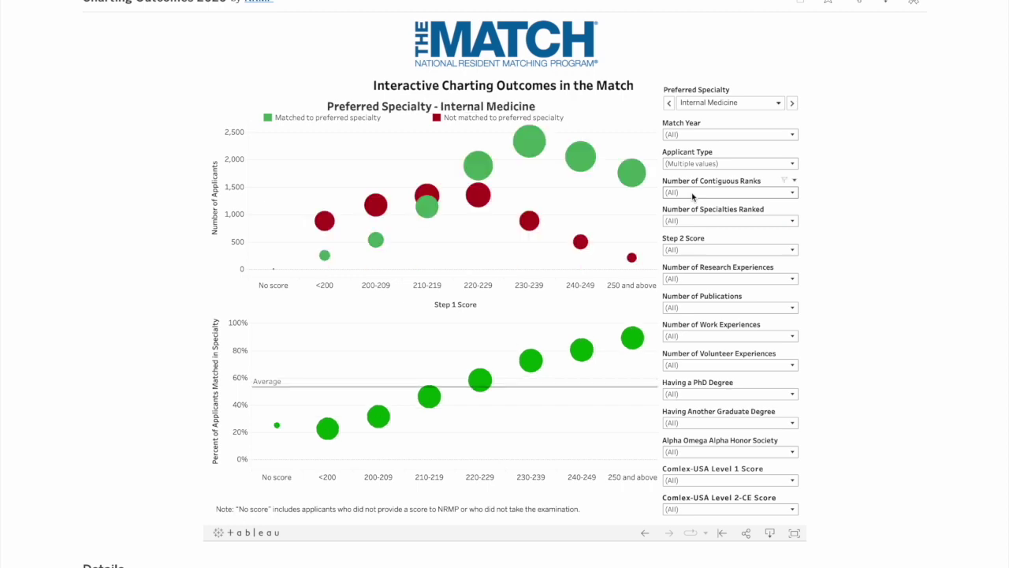
click(375, 204)
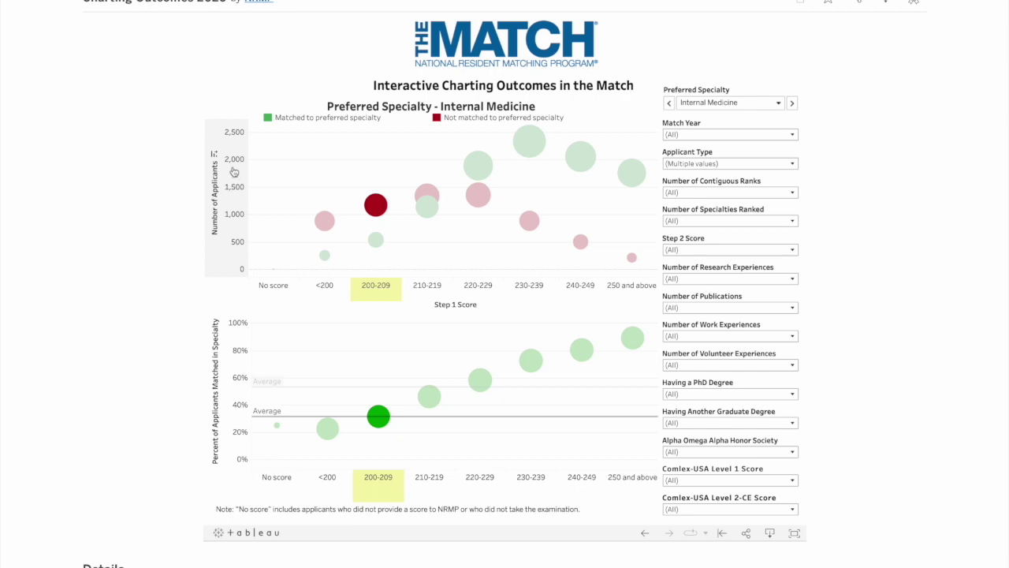
click(238, 138)
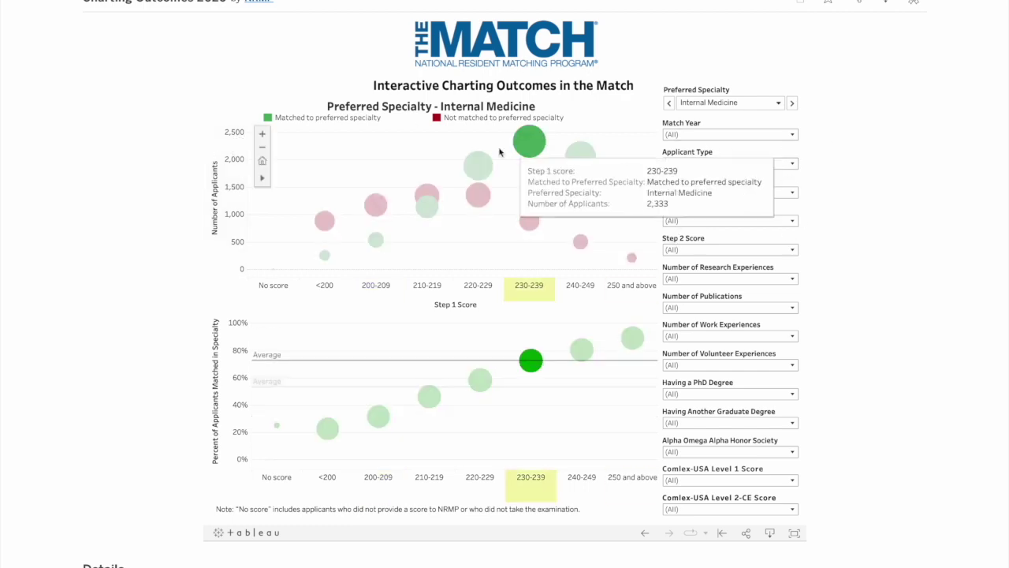
- Highlight the 200-209 not-matched and 230-239 matched bubbles, then clear the selection
click(632, 173)
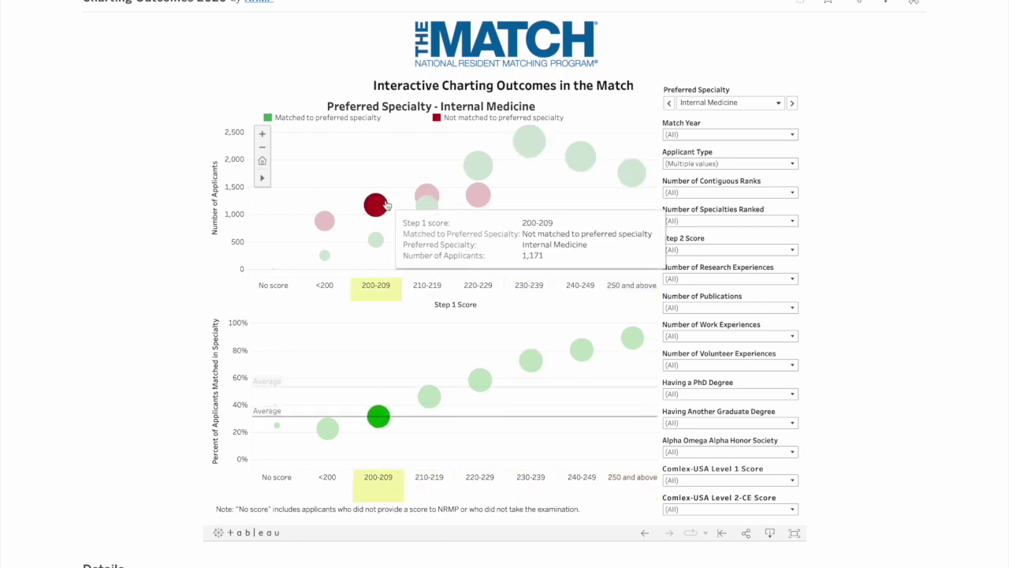
mouse_move(527, 141)
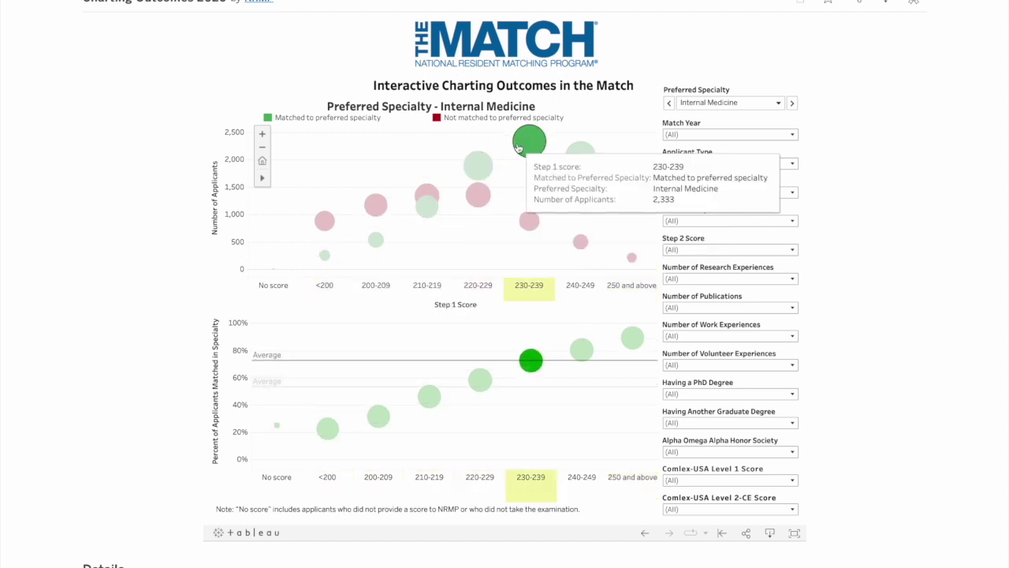
click(529, 142)
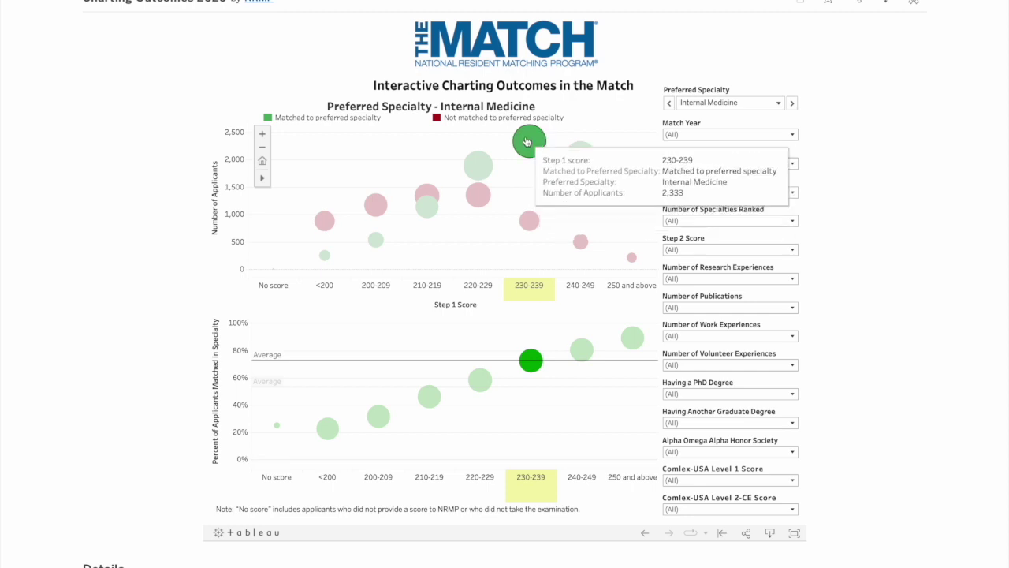
click(301, 349)
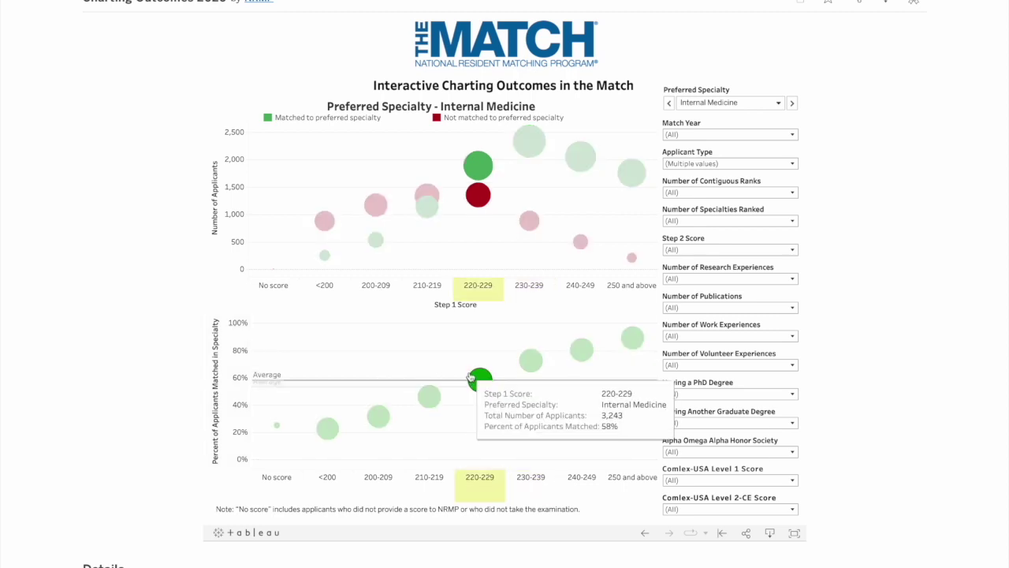
mouse_move(561, 365)
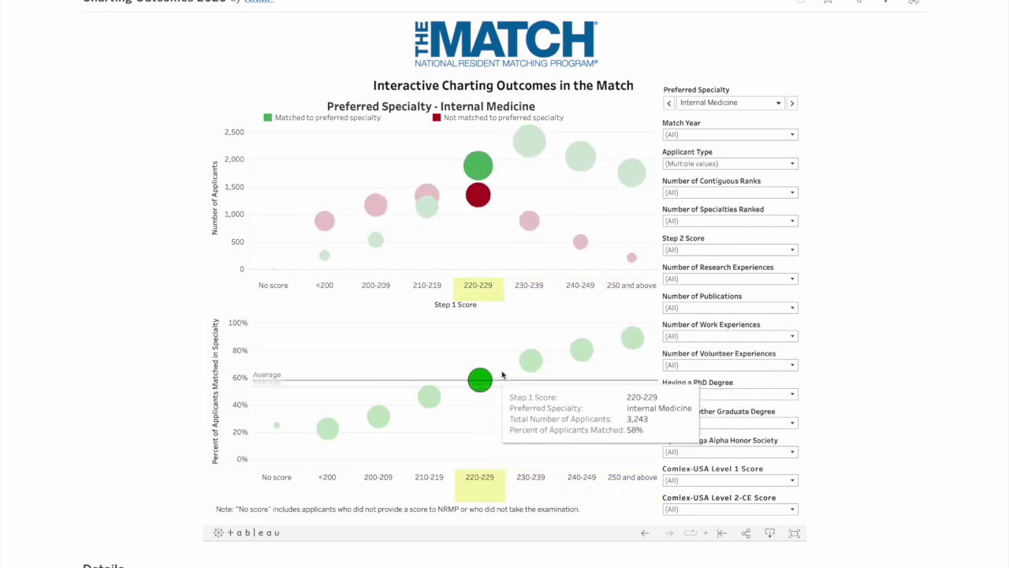
mouse_move(619, 345)
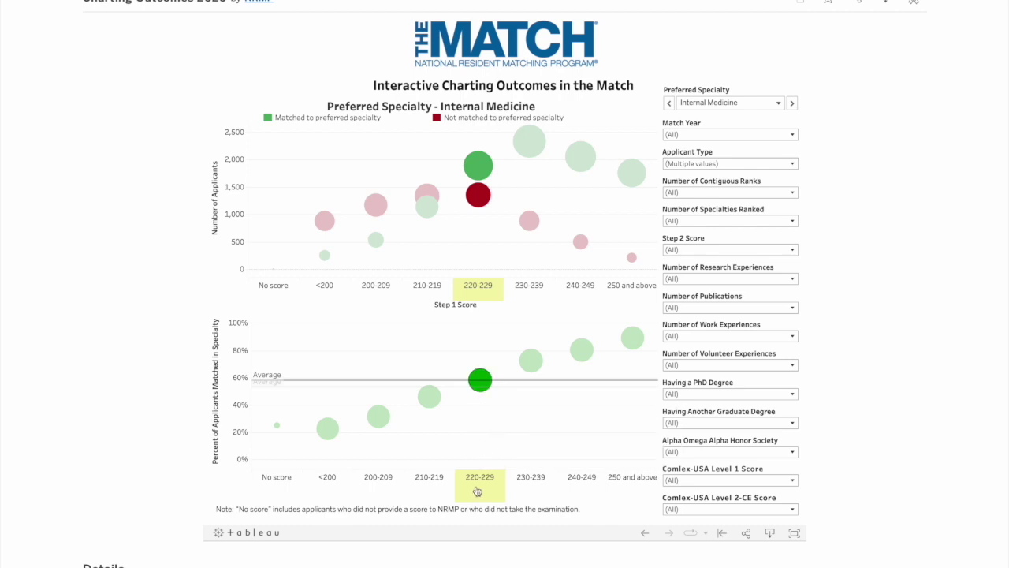
mouse_move(525, 372)
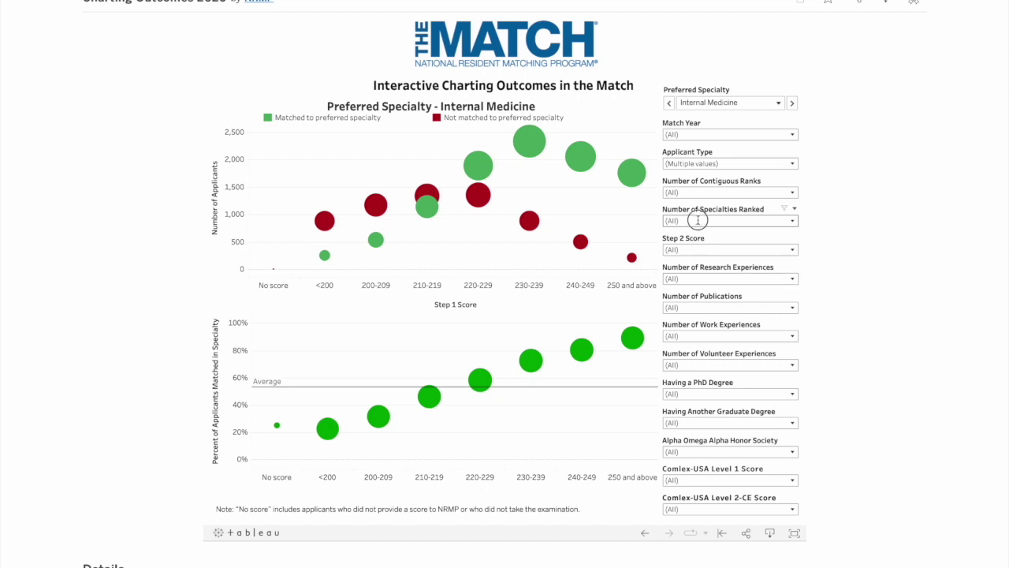
click(693, 193)
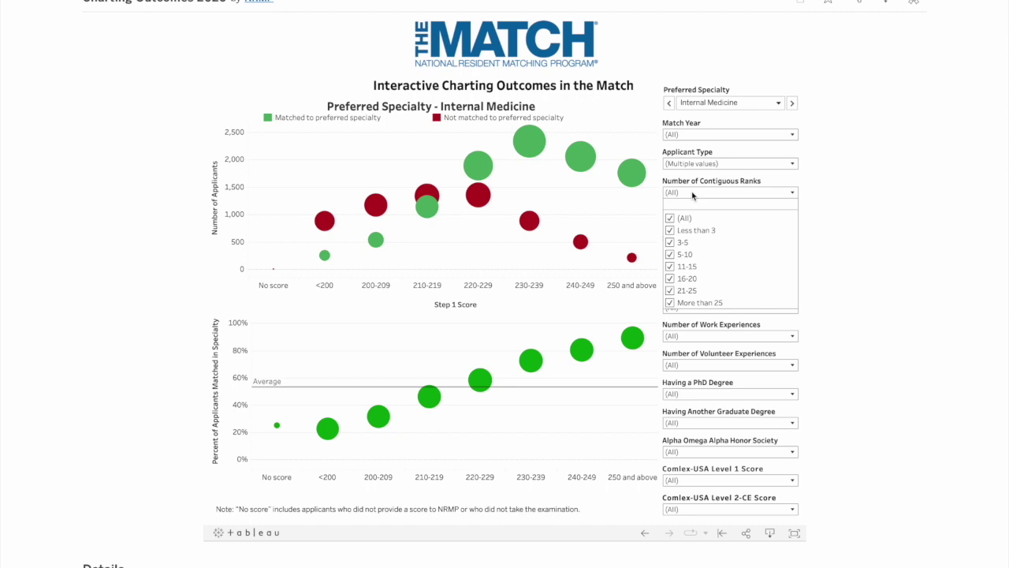
click(670, 218)
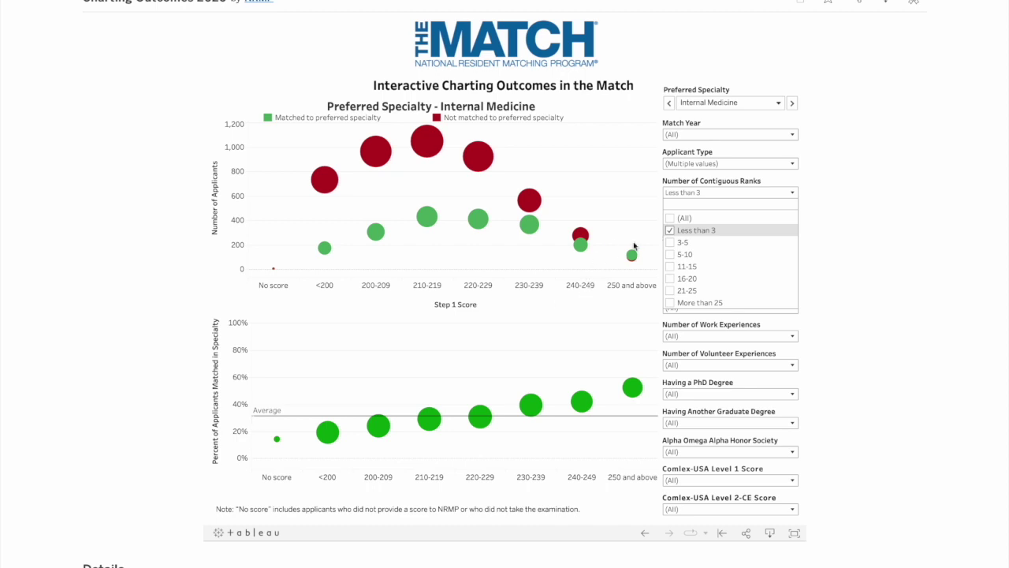
click(670, 243)
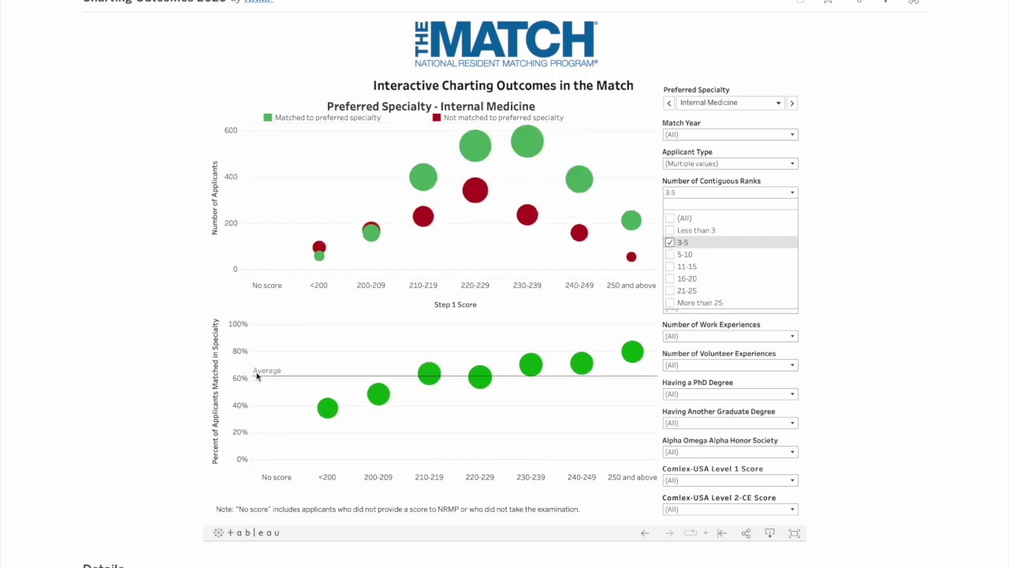
click(670, 244)
click(670, 255)
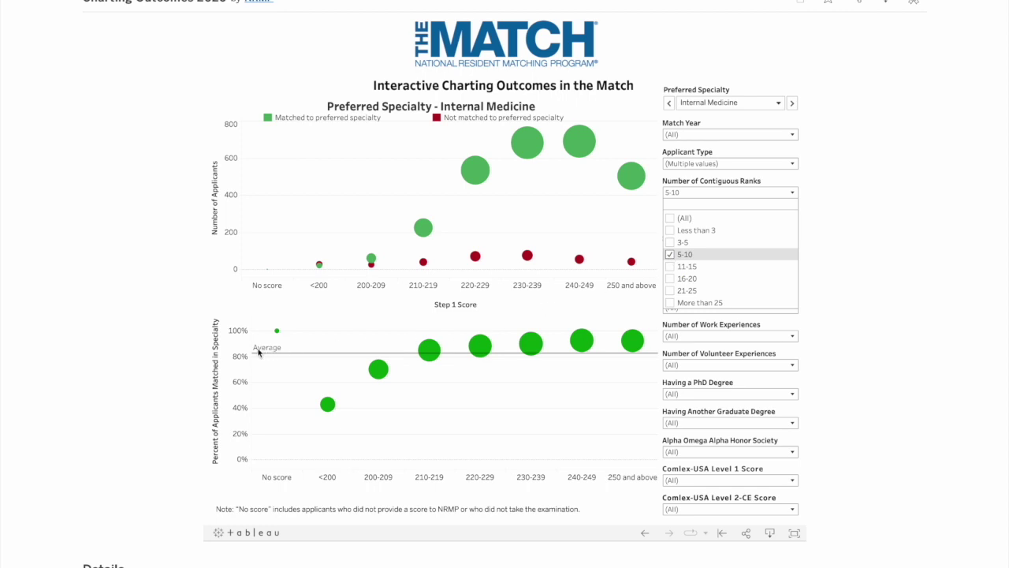
click(669, 255)
click(670, 291)
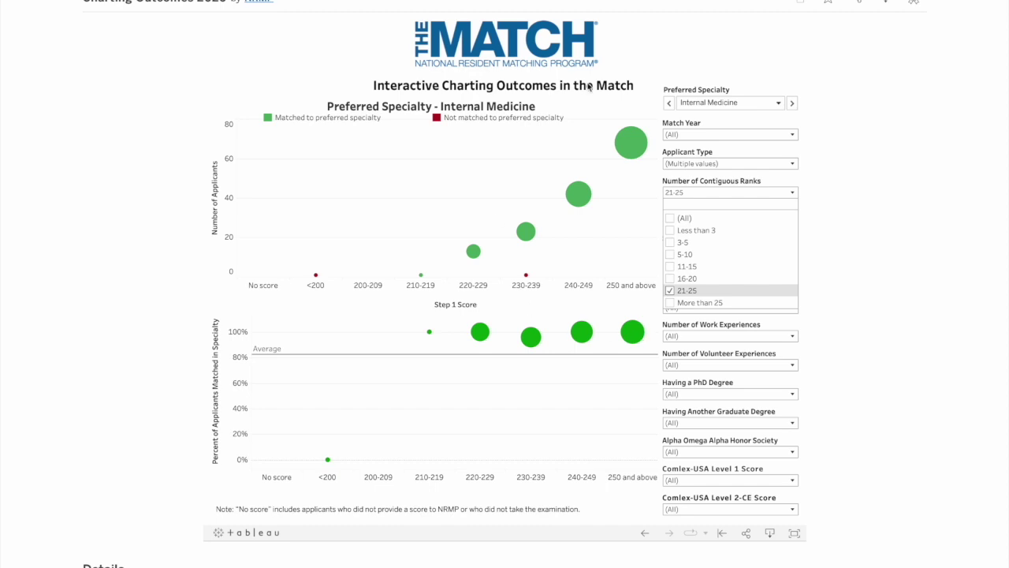
click(670, 291)
click(670, 302)
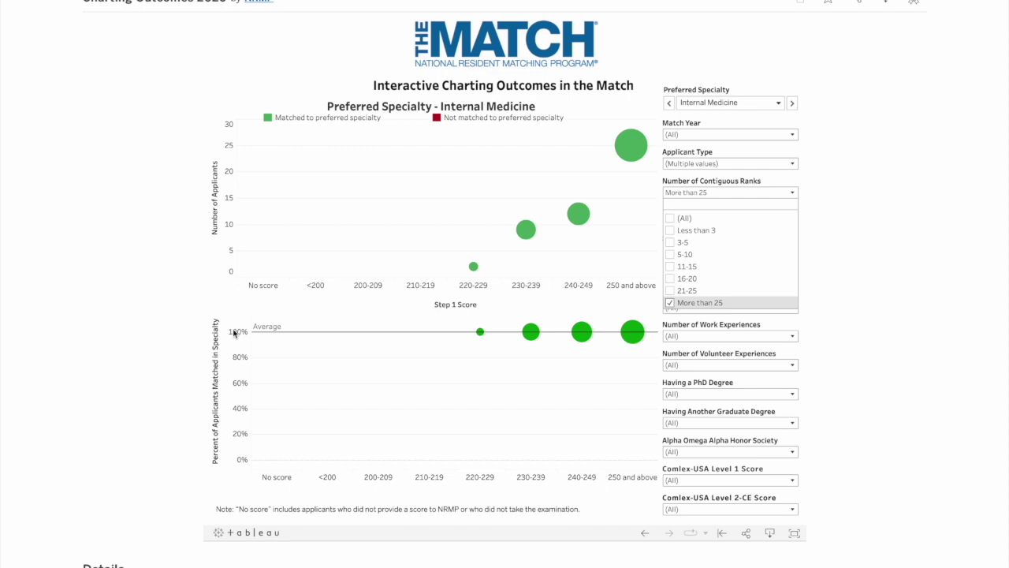
click(669, 219)
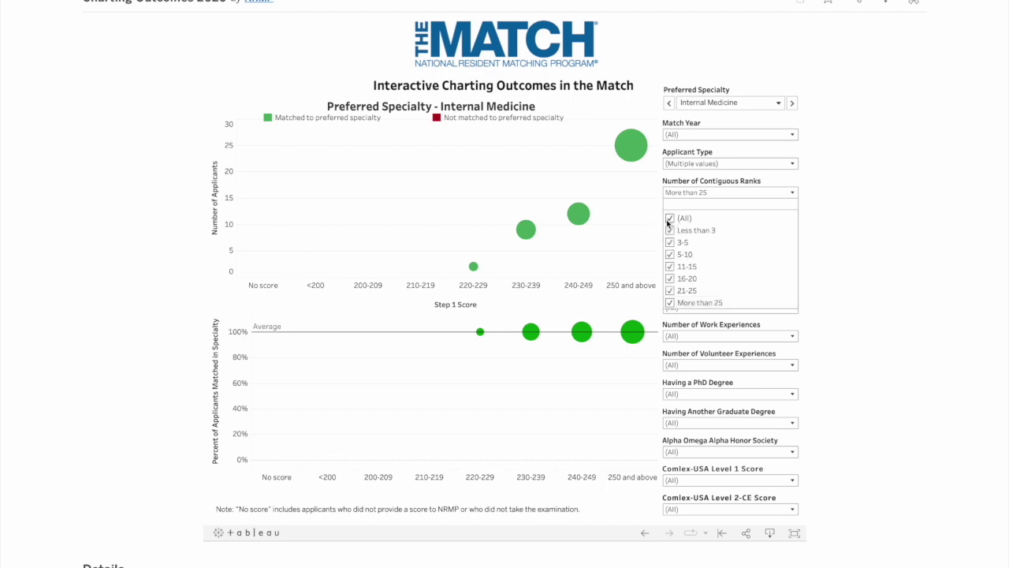
click(688, 197)
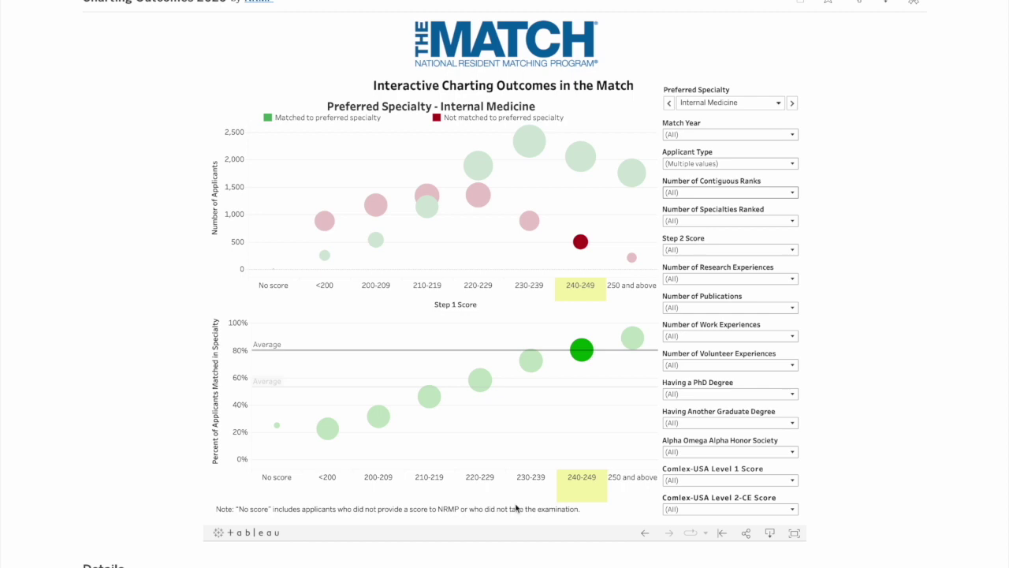
mouse_move(490, 384)
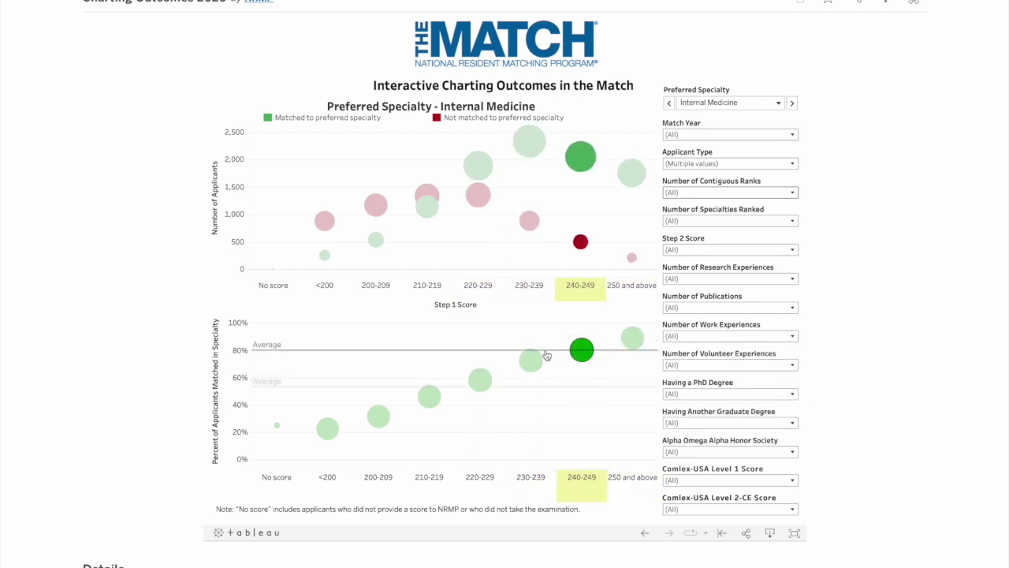
mouse_move(543, 363)
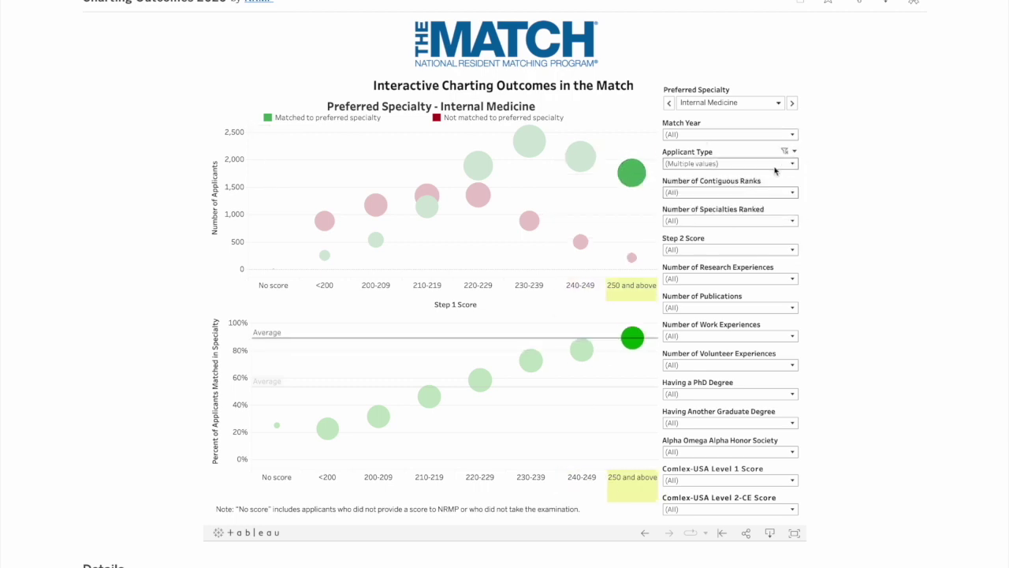
click(716, 222)
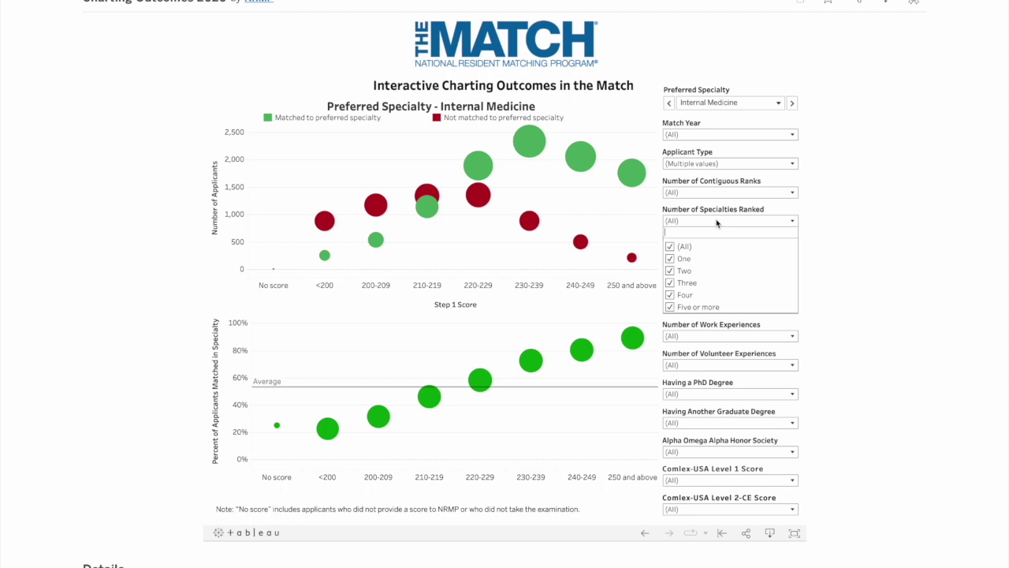
click(671, 247)
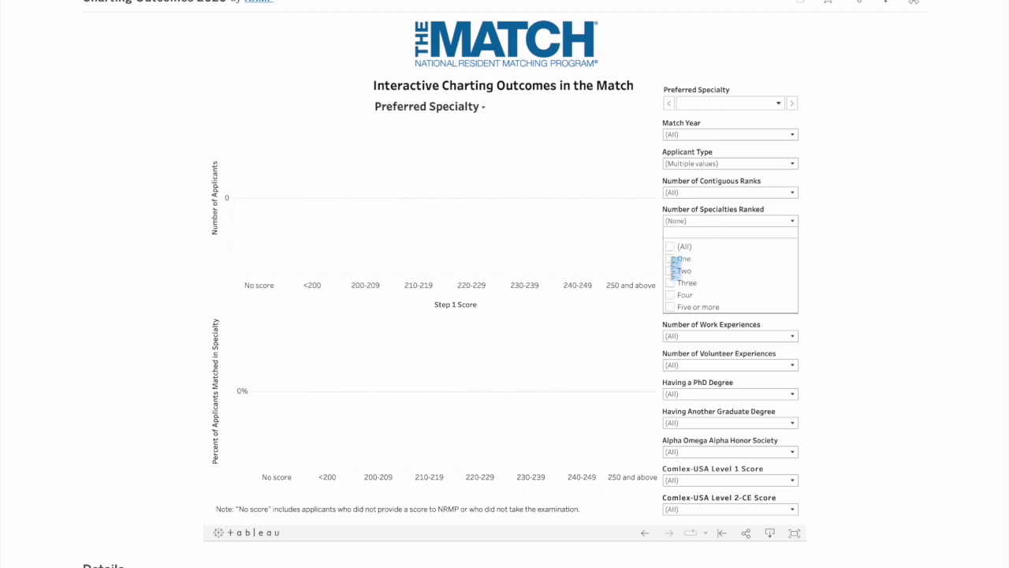
click(671, 259)
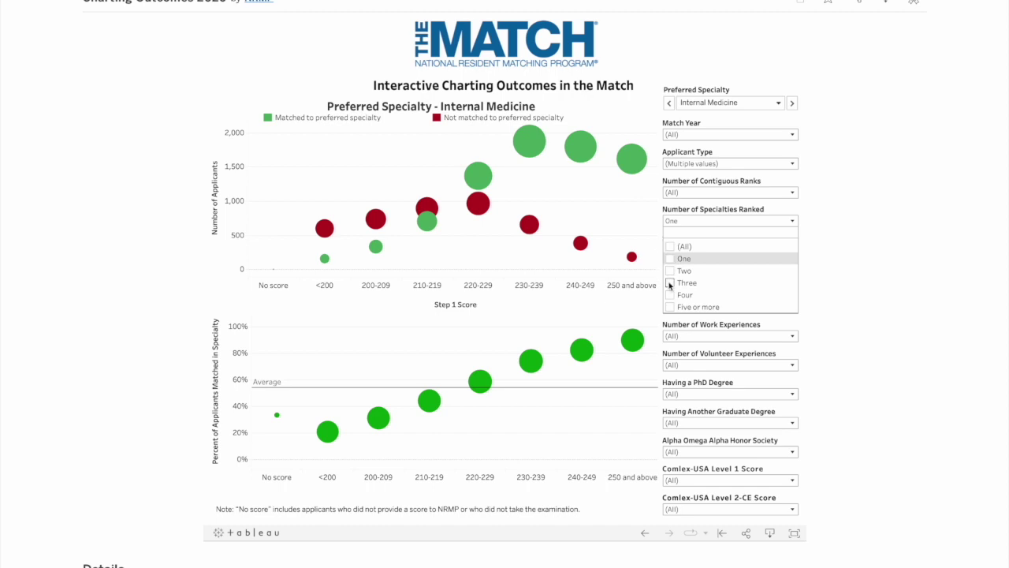
click(671, 283)
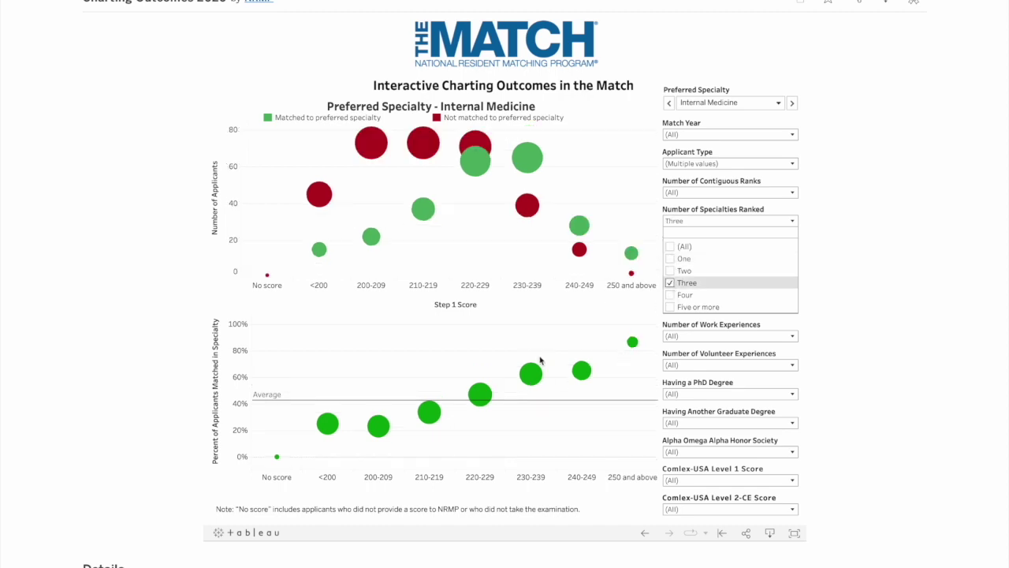
click(671, 283)
click(671, 307)
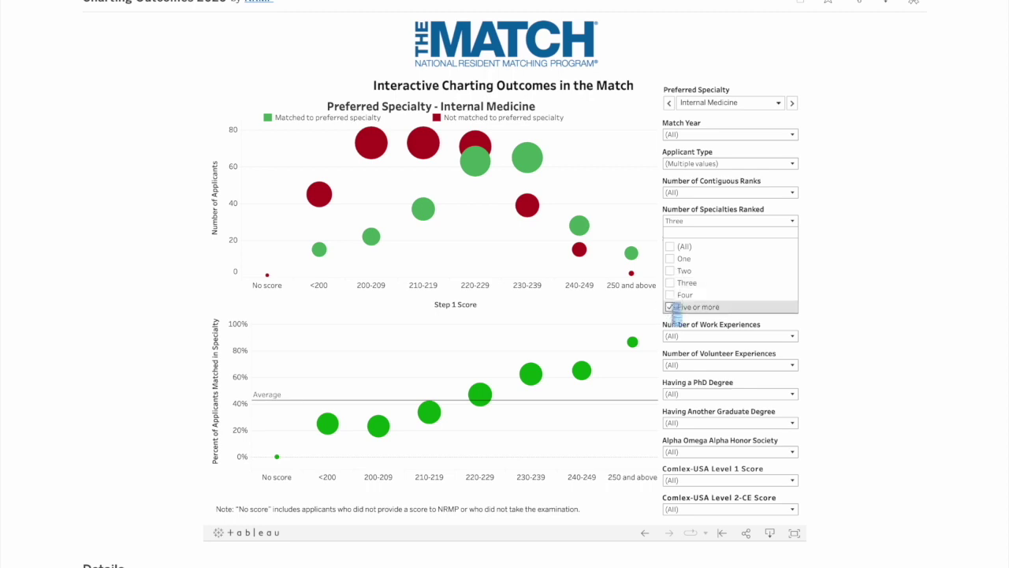
click(670, 247)
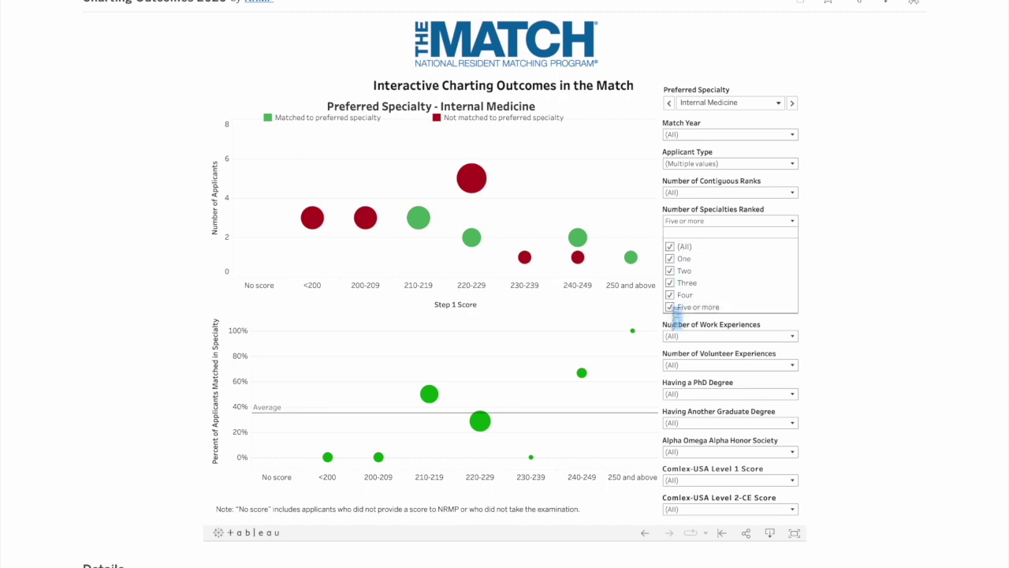
click(704, 222)
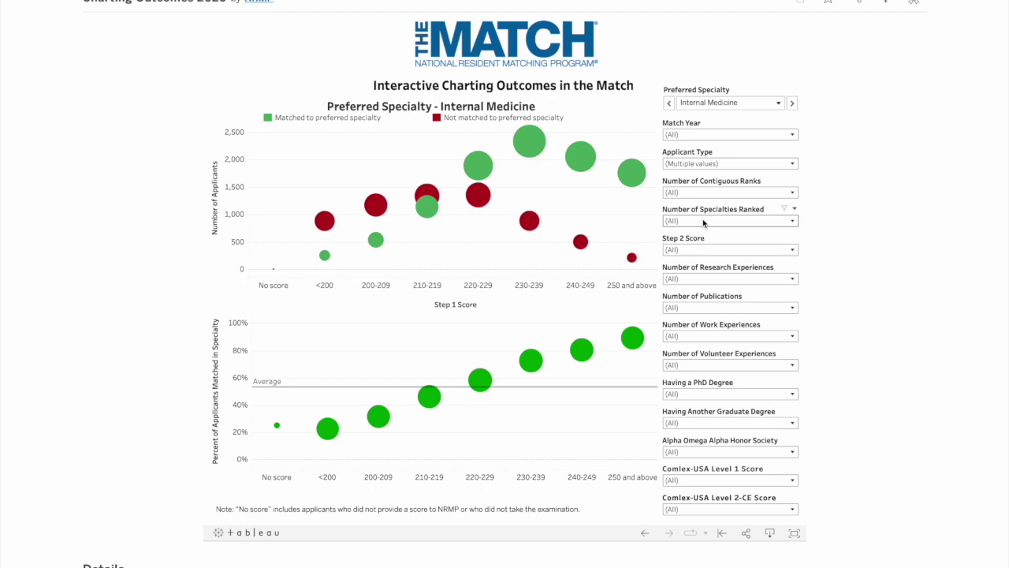
click(681, 338)
click(681, 337)
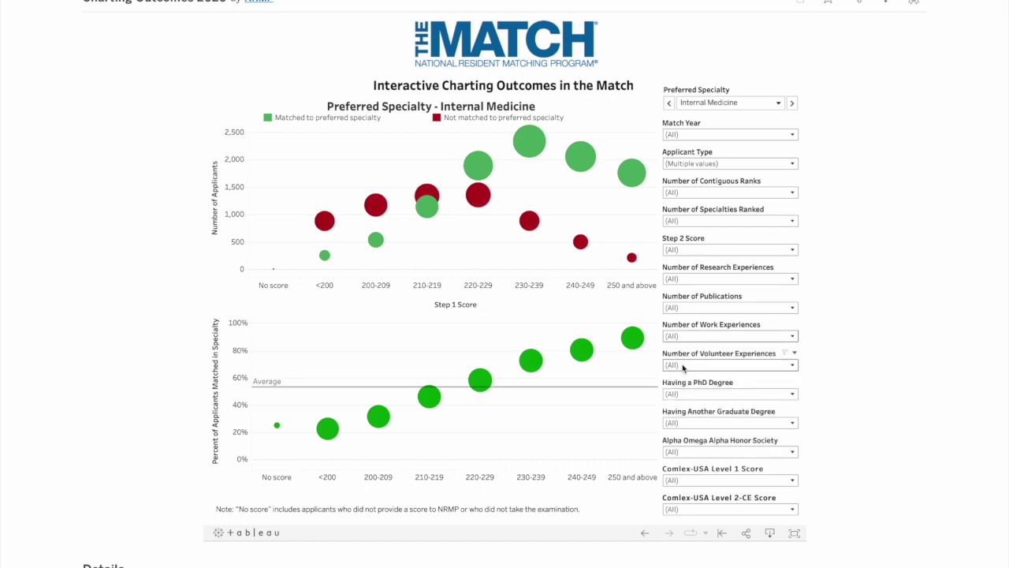
click(682, 366)
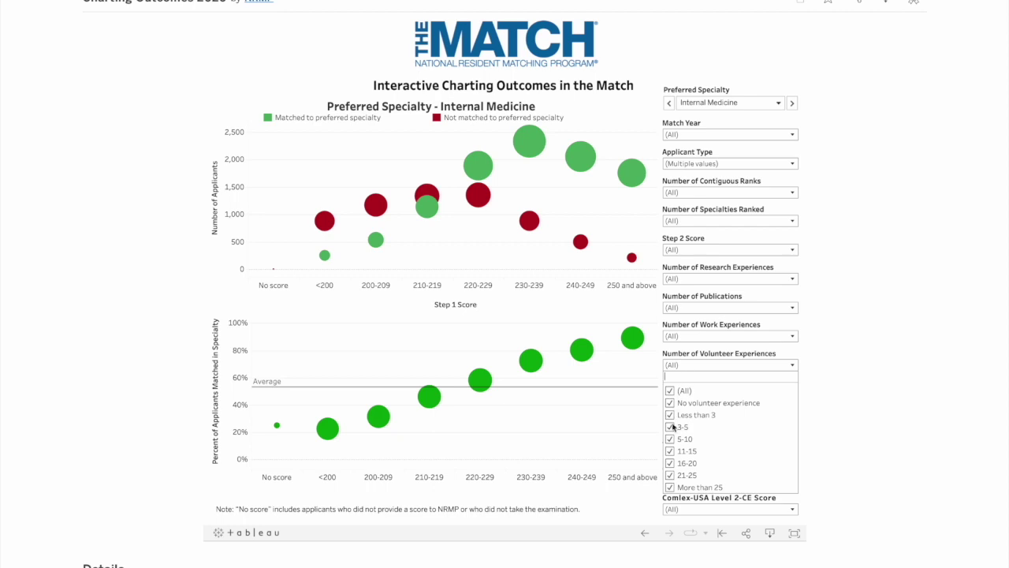
click(671, 391)
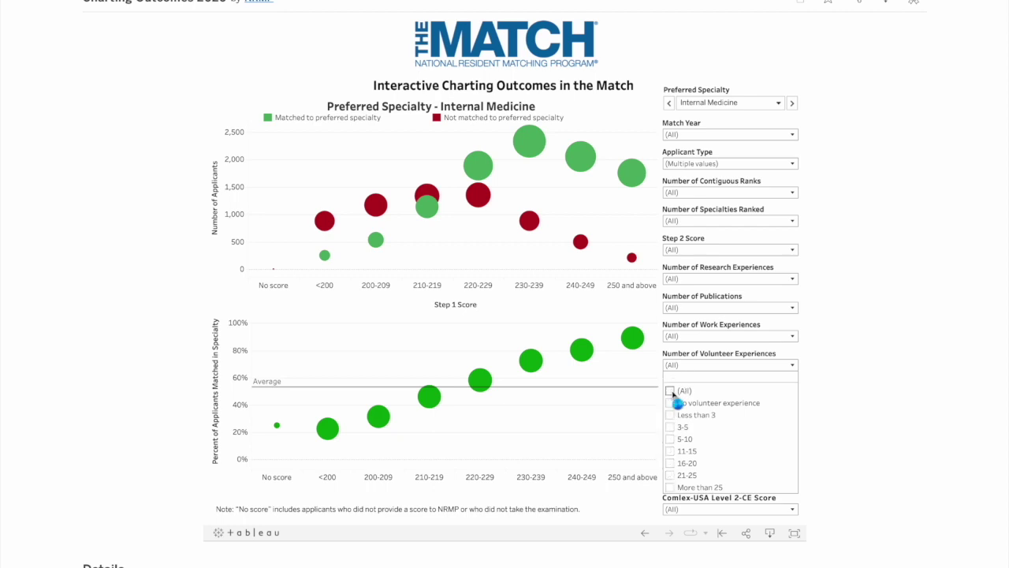
click(671, 403)
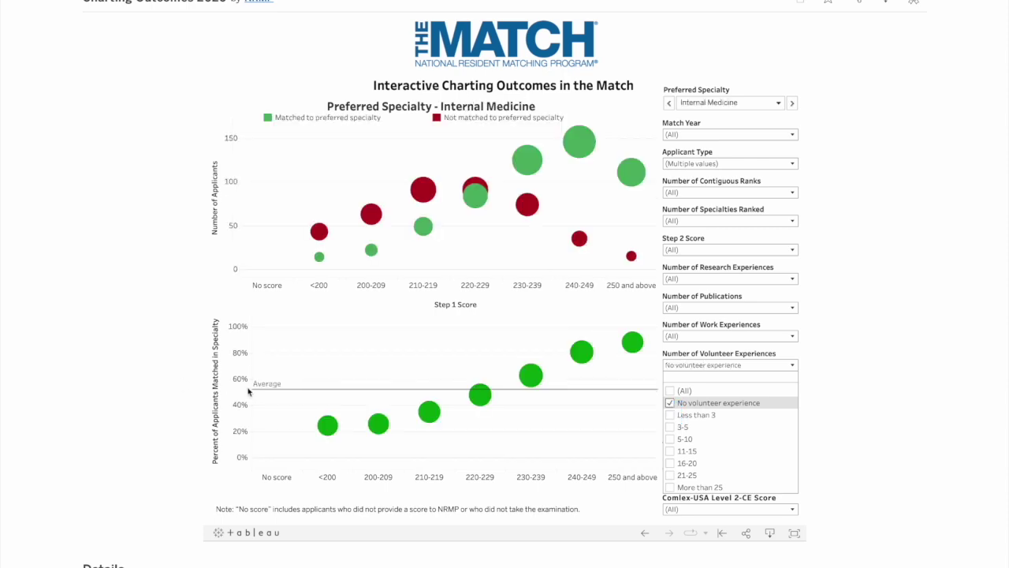
click(671, 404)
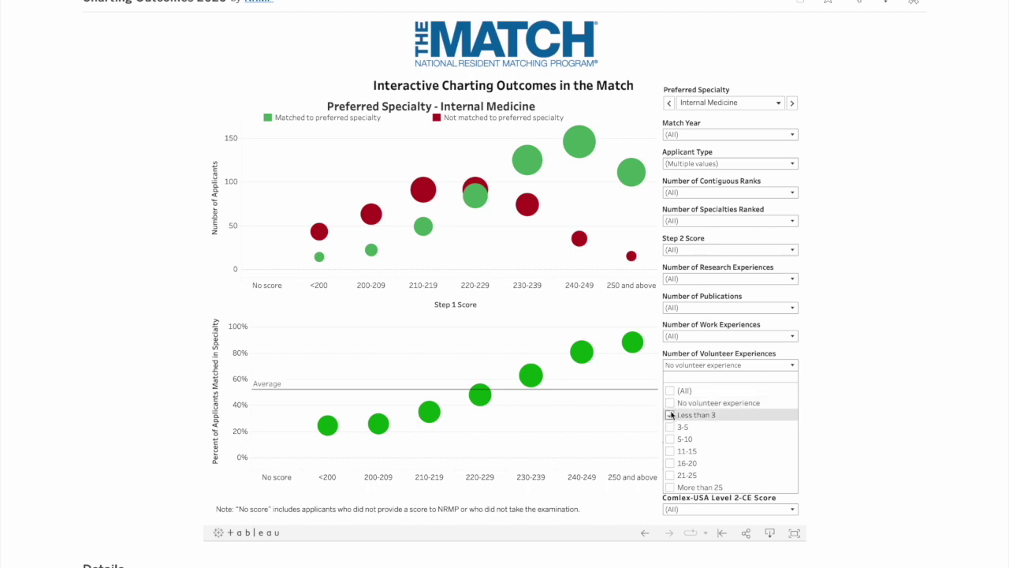
click(671, 414)
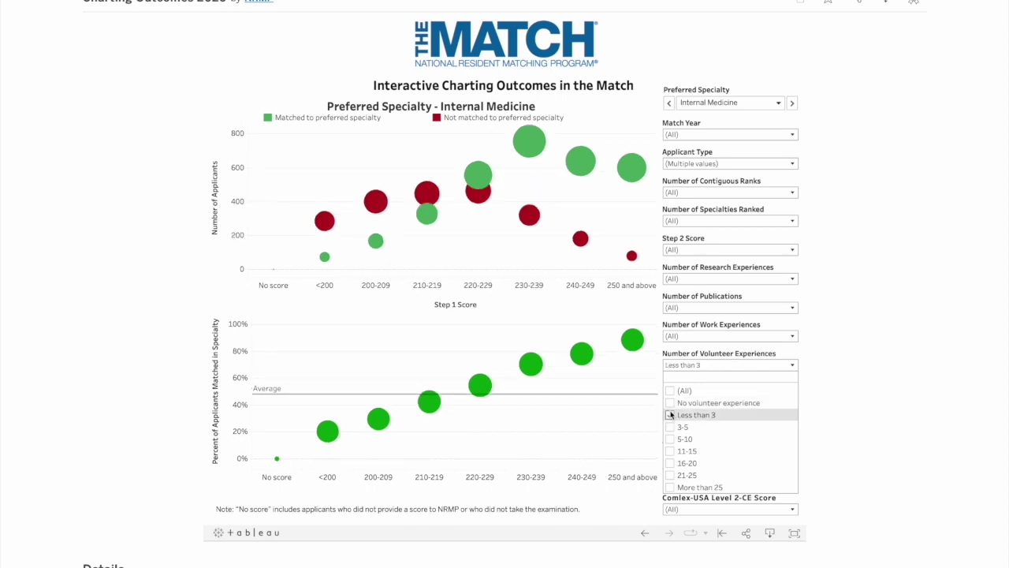
click(671, 415)
click(671, 426)
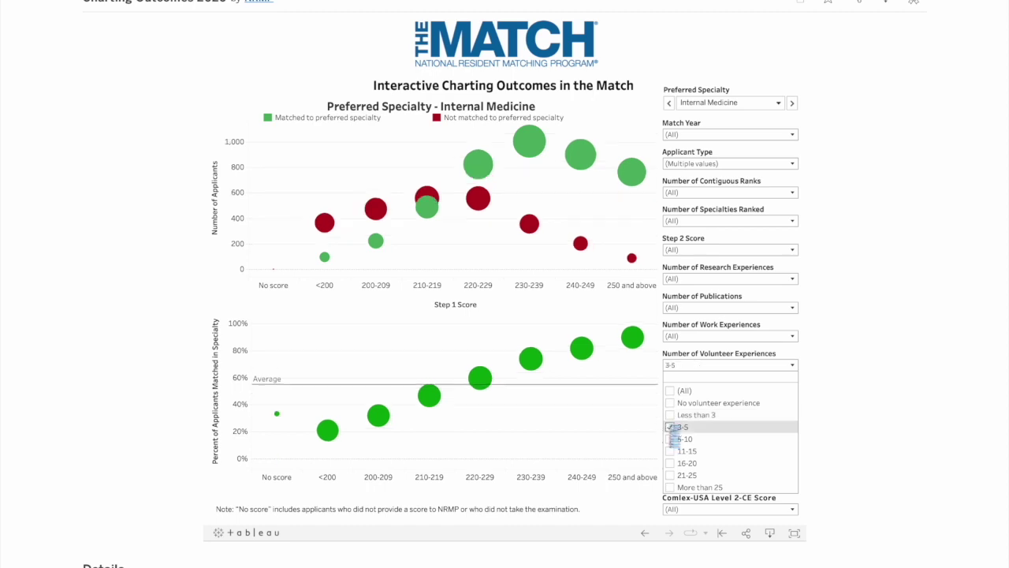
click(670, 426)
click(670, 438)
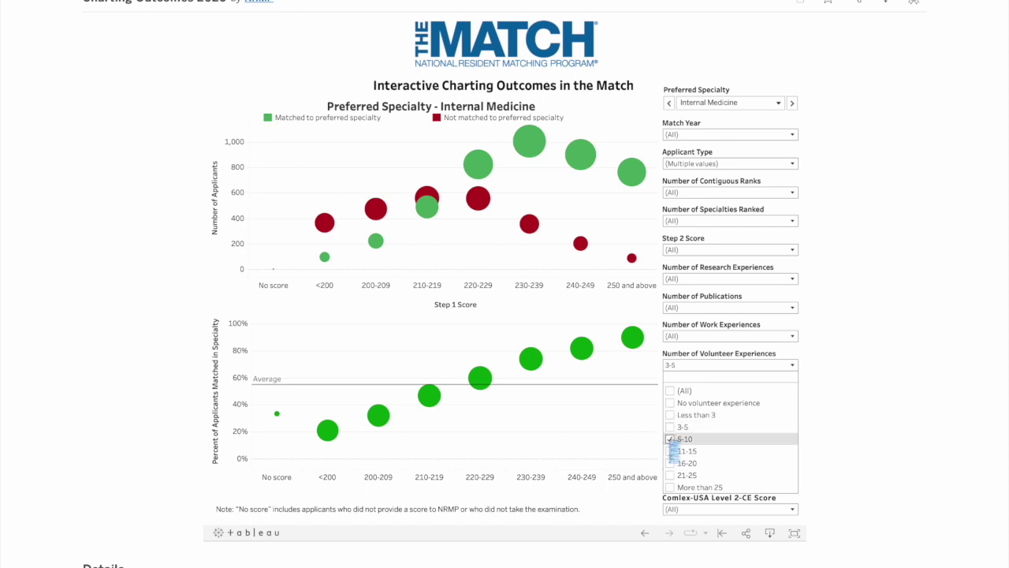
click(670, 391)
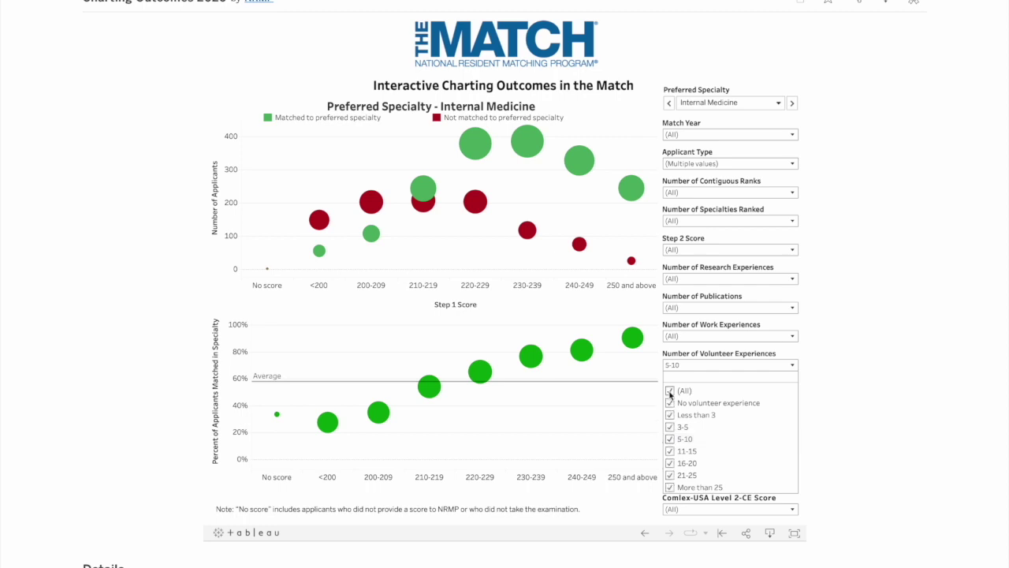
click(693, 365)
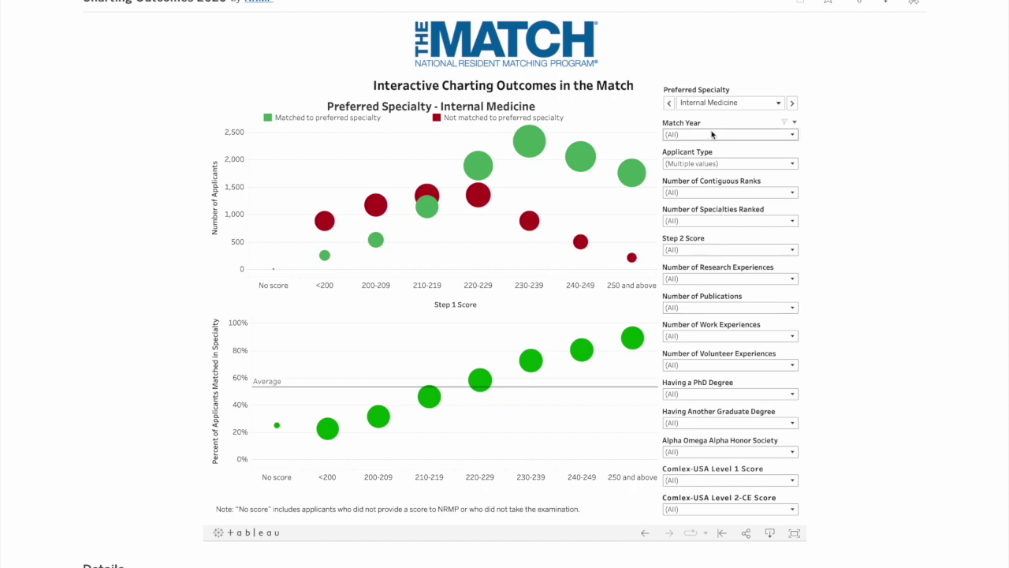
- Filter Number of Publications to No publication, then to Less than 3 publications
click(707, 307)
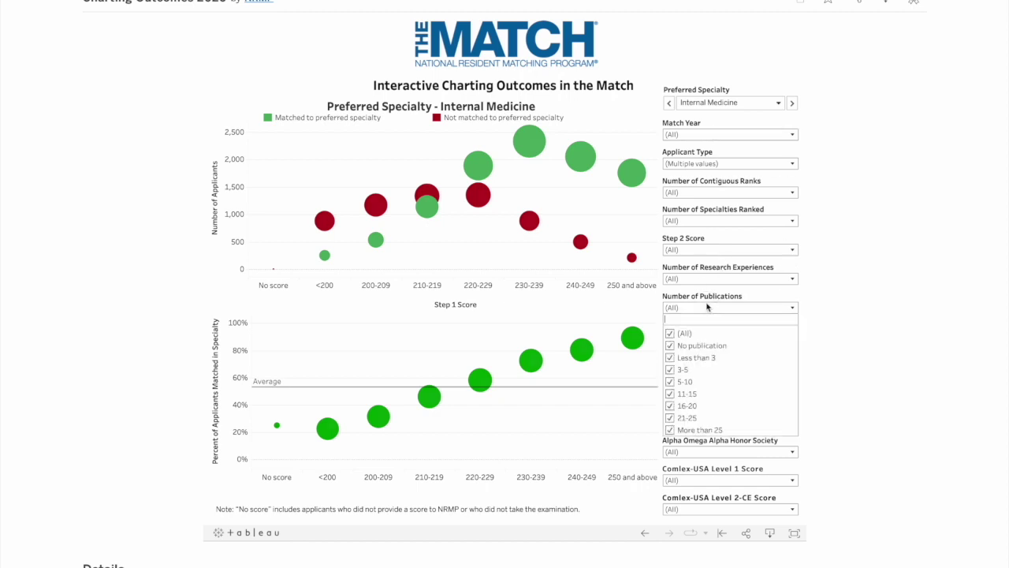
click(670, 333)
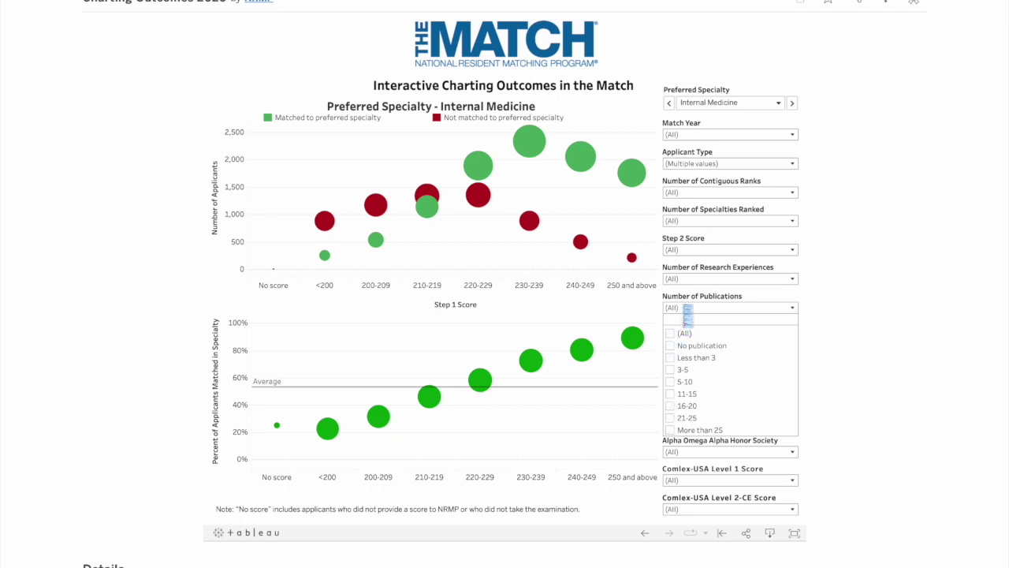
click(684, 307)
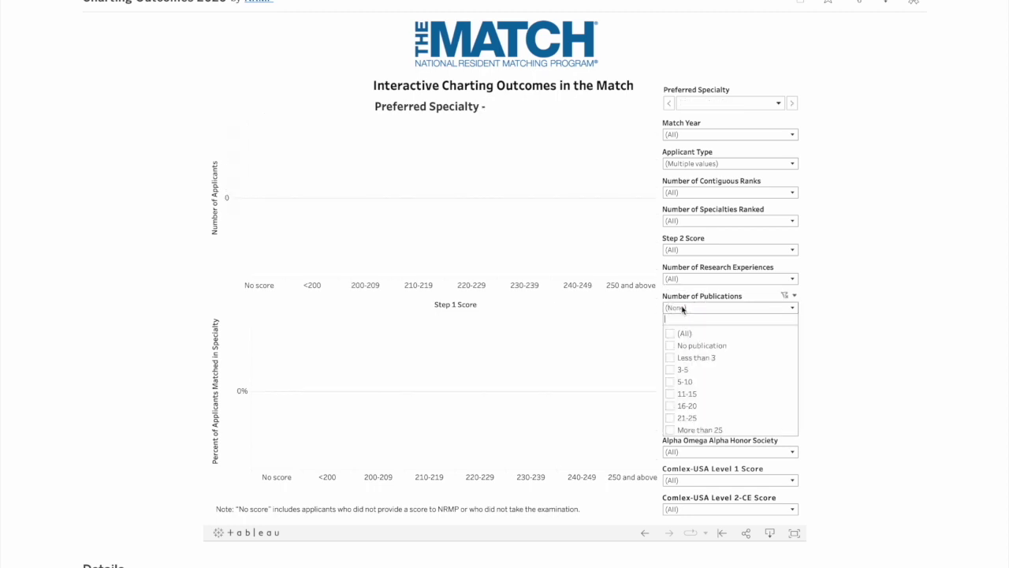
click(671, 345)
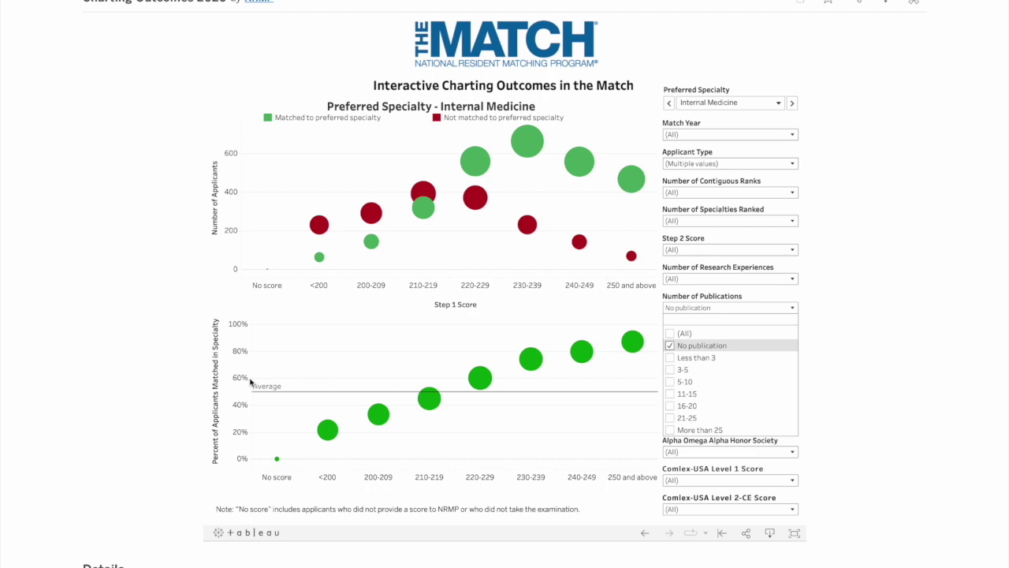
click(670, 345)
click(670, 359)
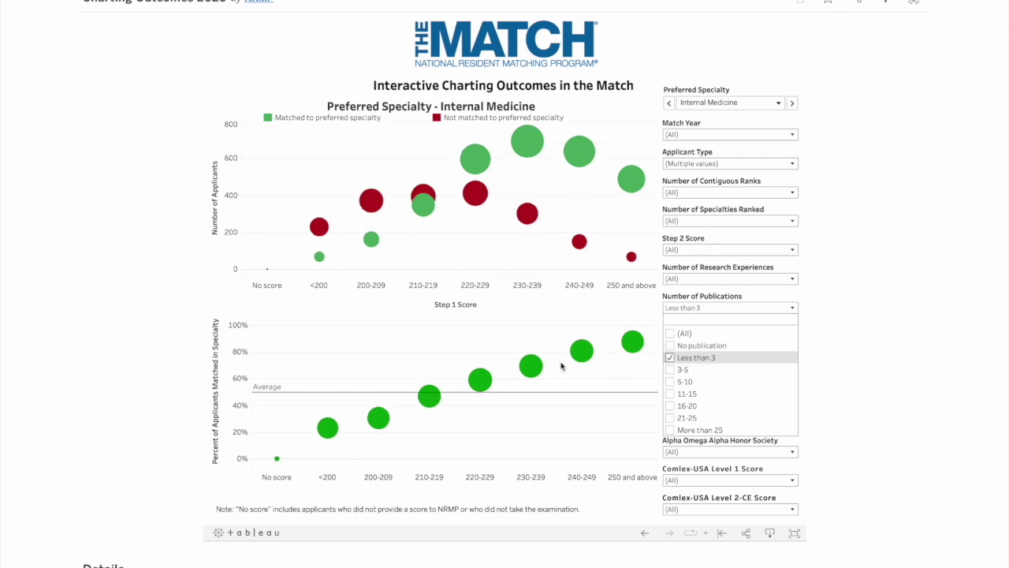
click(720, 310)
- Highlight the 210-219 through 230-239 Step 1 score columns, then clear the highlight
click(429, 477)
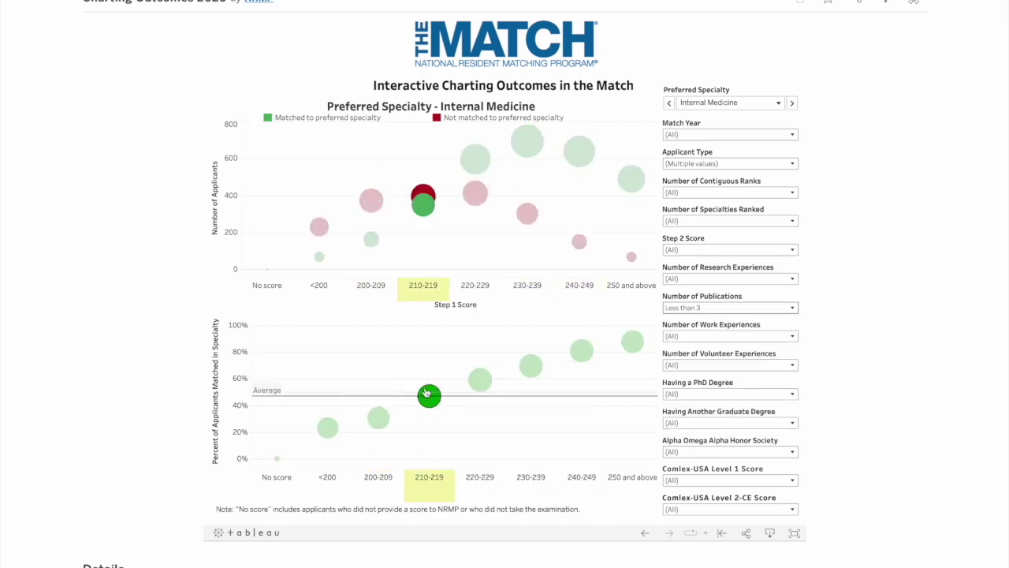
click(479, 380)
click(531, 365)
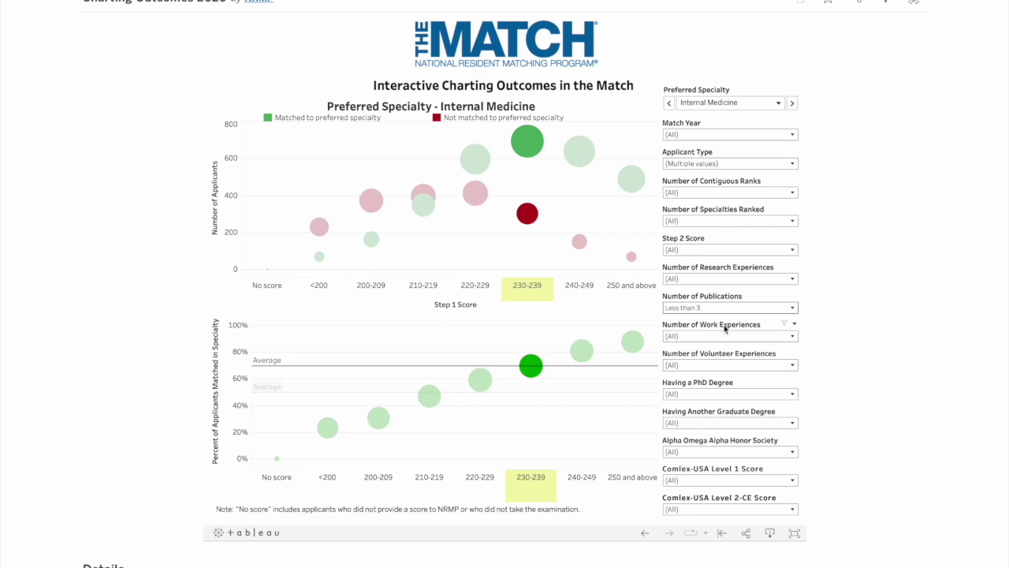
key(Escape)
- Show only applicants with 3-5 publications, then reset Number of Publications to (All)
click(705, 308)
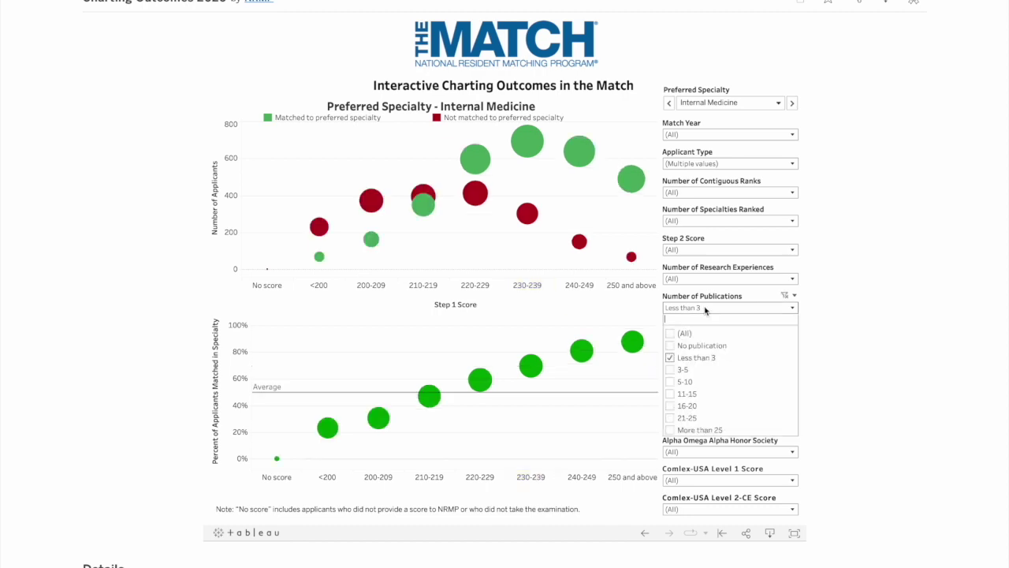
click(669, 369)
click(670, 357)
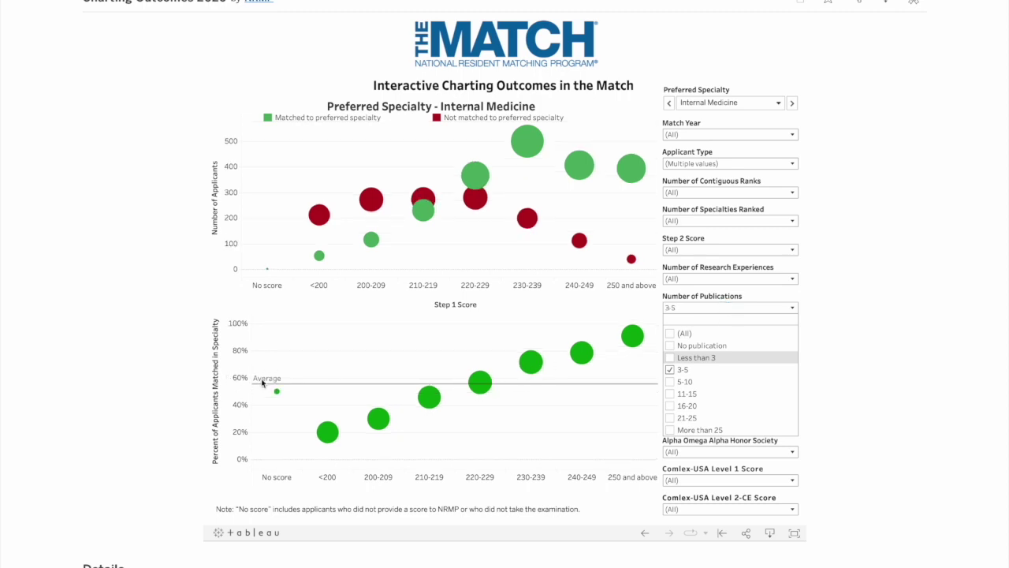
click(670, 334)
click(760, 309)
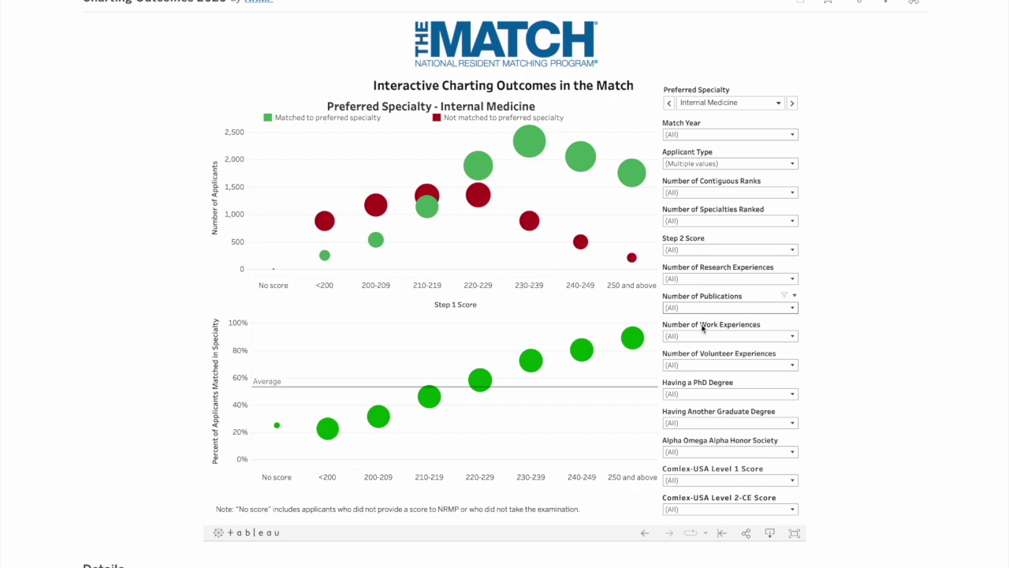
- Filter Number of Research Experiences to No research experience only
mouse_move(590, 357)
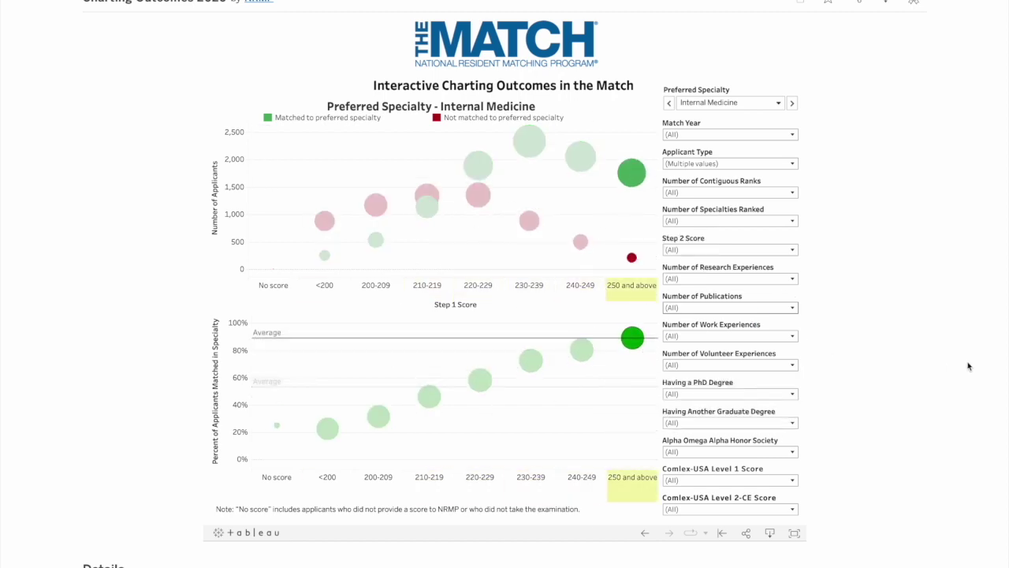
click(703, 279)
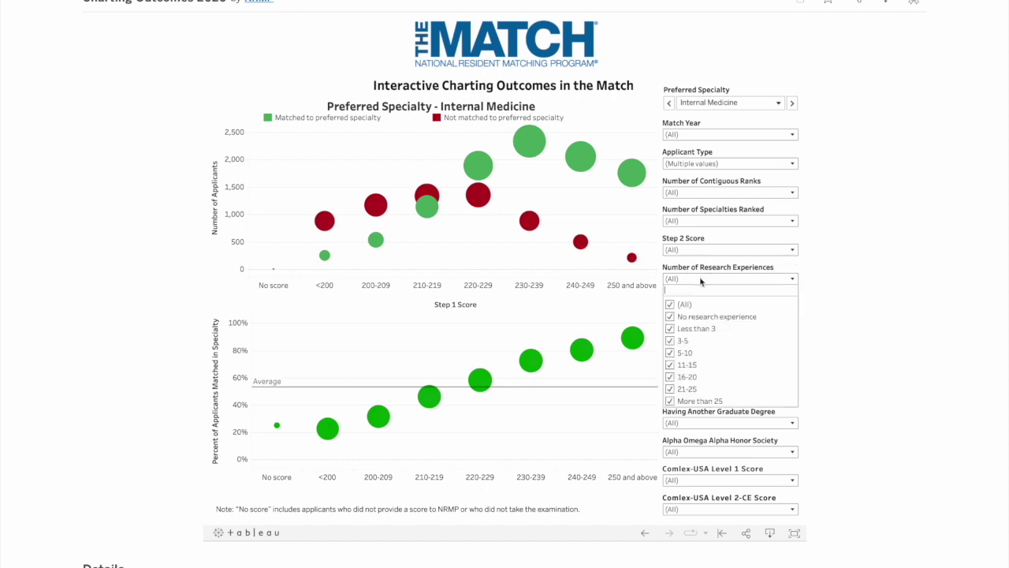
click(669, 304)
click(671, 317)
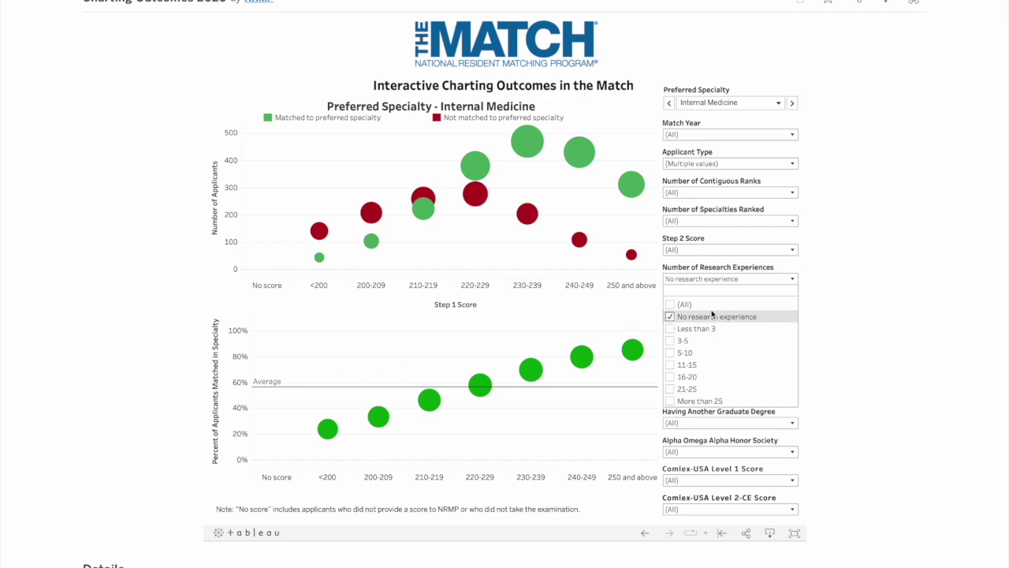
click(670, 316)
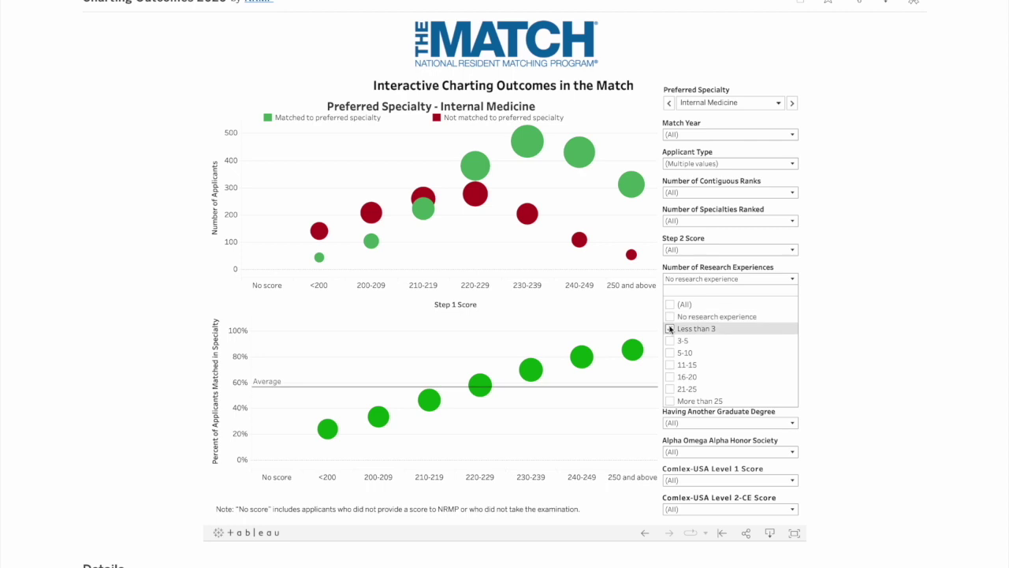
- Switch to Less than 3 research experiences, reset to (All), and highlight the 250 and above column
click(670, 329)
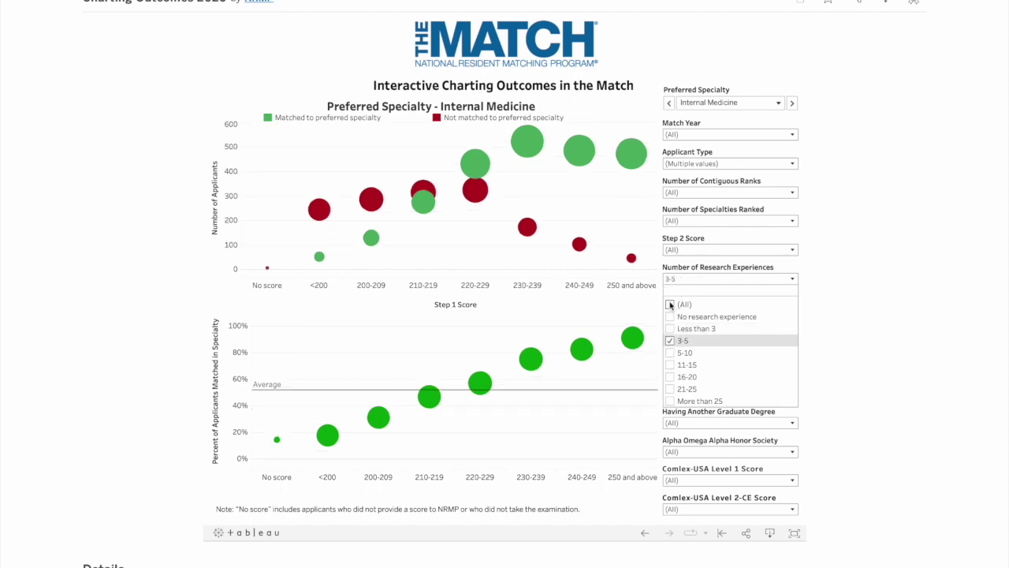
click(669, 304)
click(708, 282)
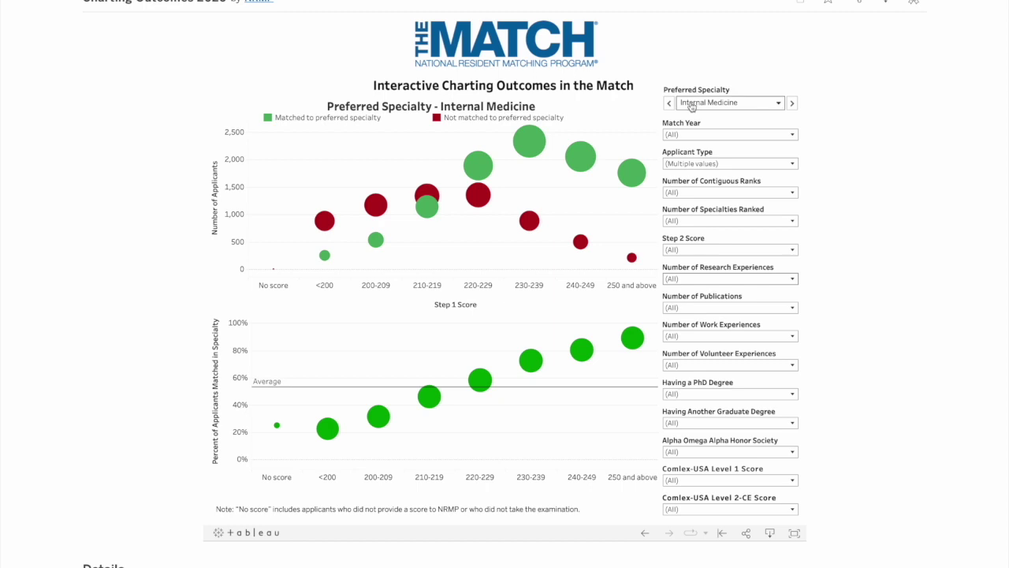
click(633, 339)
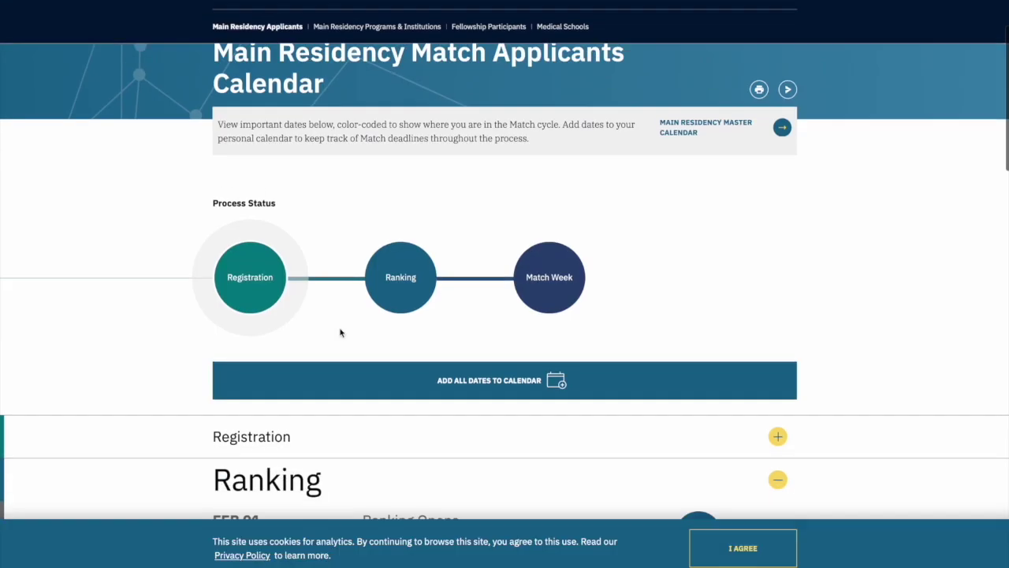
- Scroll down the NRMP Match calendar page to the Ranking dates
scroll(340, 331, down, 3)
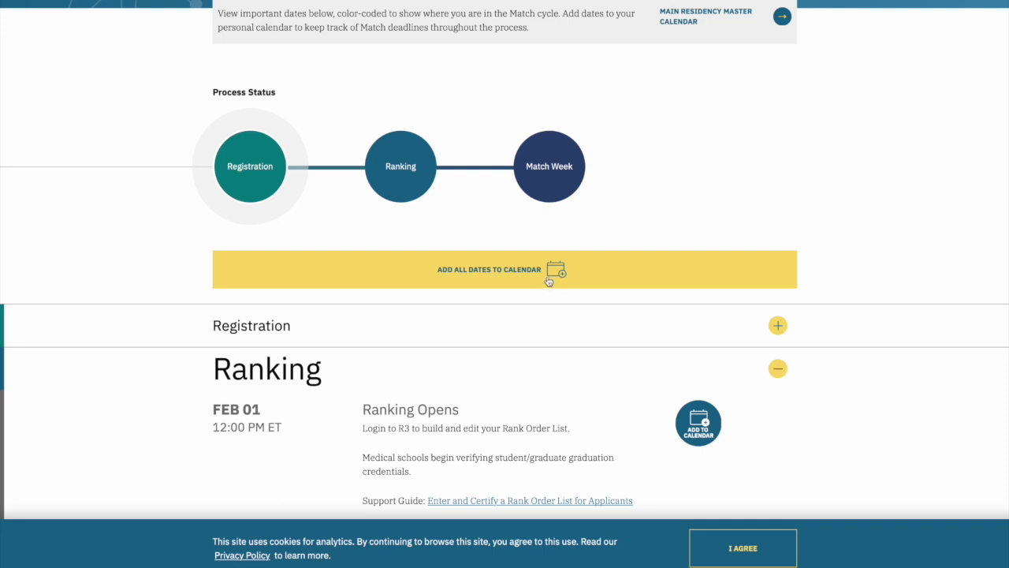
- Expand the Registration section and mark the SEP 15 registration opening date
scroll(548, 282, down, 4)
scroll(222, 137, up, 1)
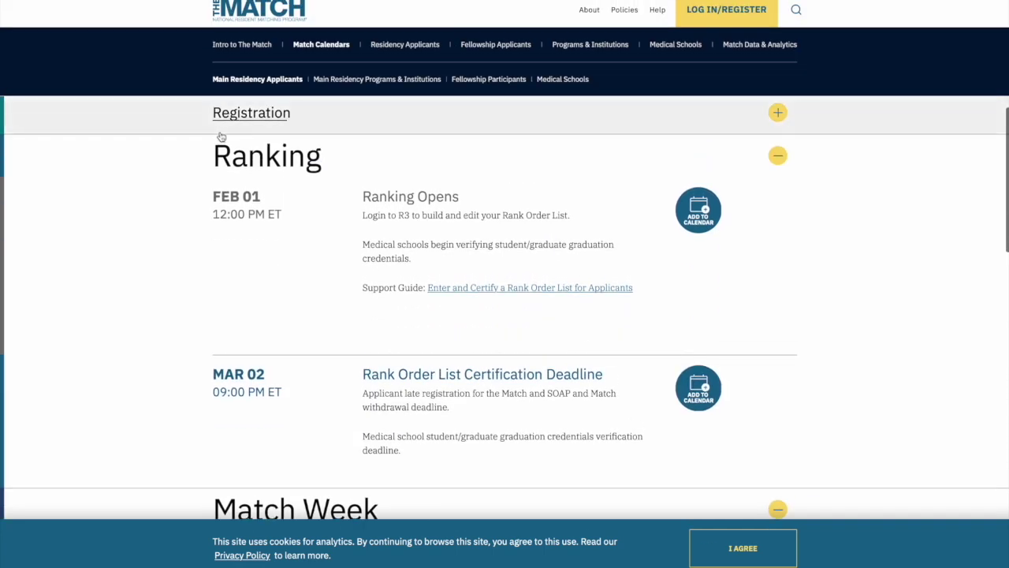
click(276, 114)
drag(211, 194, 283, 229)
click(284, 229)
drag(187, 207, 295, 198)
click(296, 203)
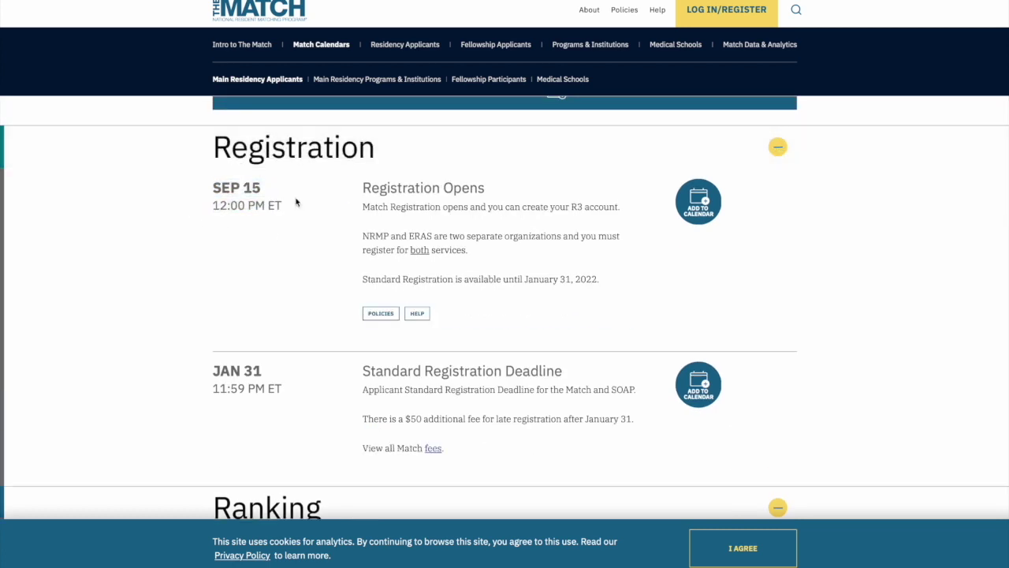
- Review the JAN 31 registration date and the FEB 01 Ranking Opens date
scroll(296, 201, down, 1)
drag(197, 264, 279, 268)
click(279, 269)
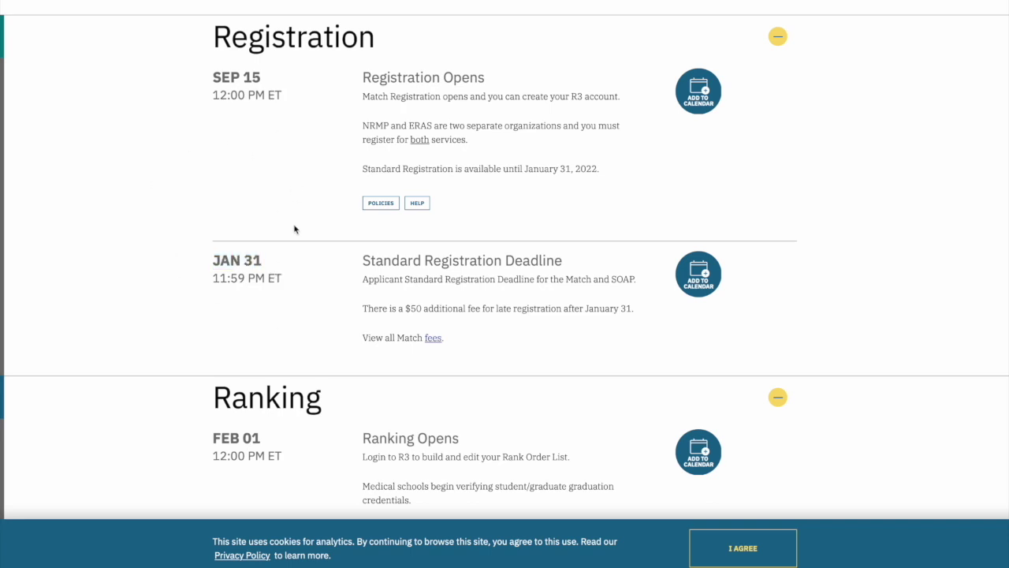
scroll(294, 229, down, 3)
scroll(294, 229, up, 4)
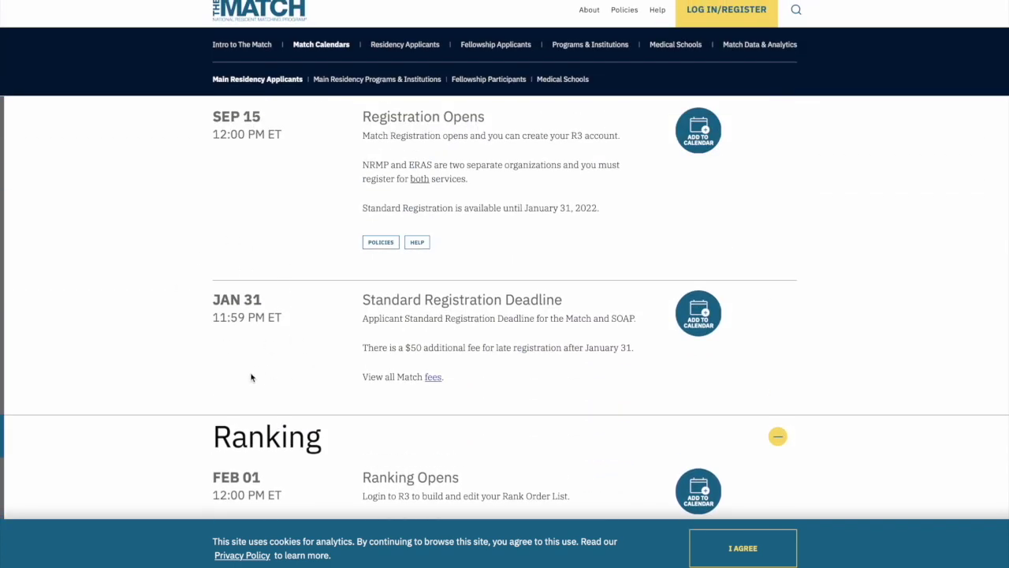
scroll(251, 377, down, 5)
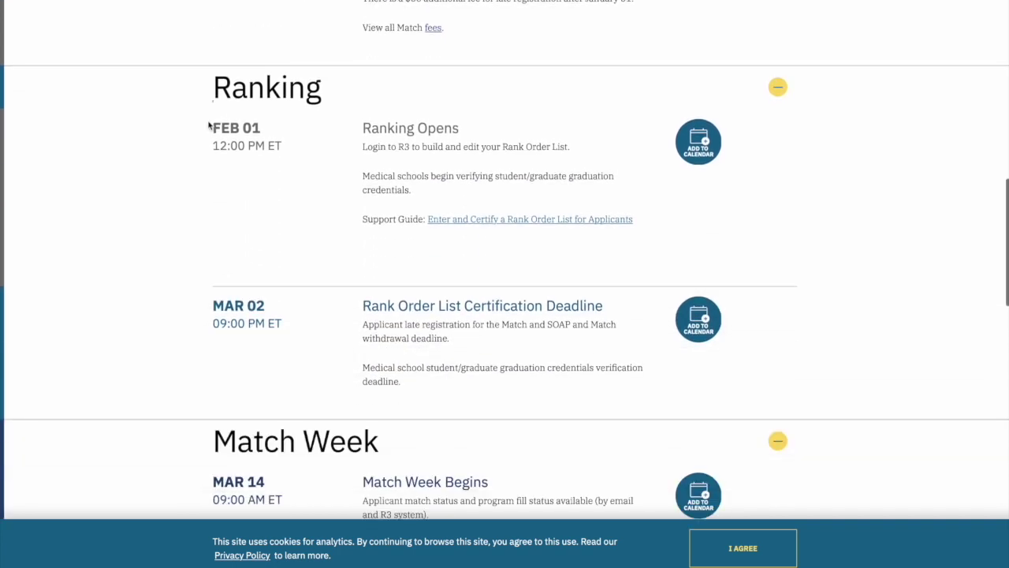
drag(212, 126, 279, 160)
click(279, 160)
- Scroll through the Match Week and SOAP round dates, then return to the page top
scroll(289, 327, down, 5)
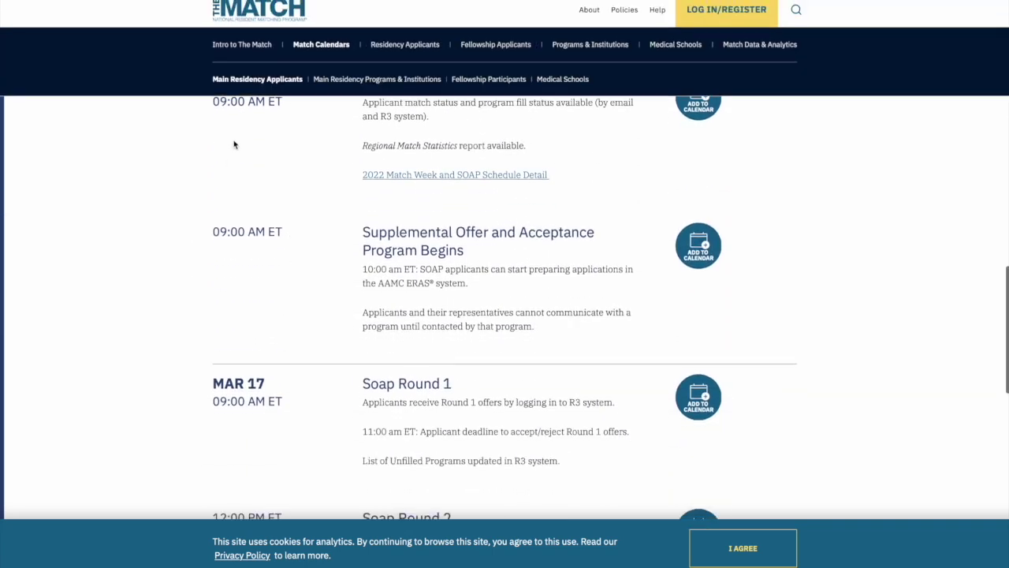
scroll(138, 270, up, 1)
scroll(189, 177, down, 3)
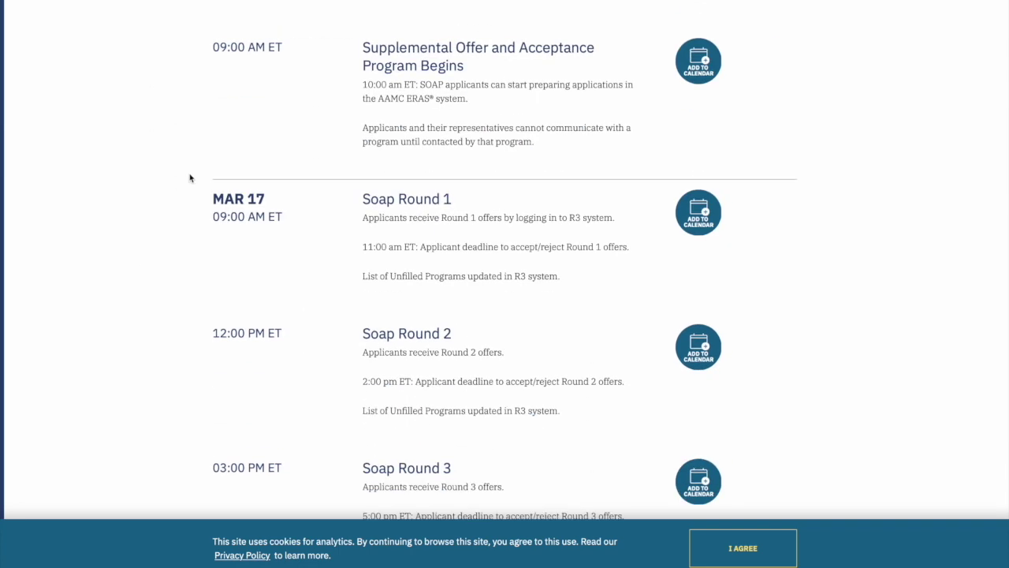
scroll(189, 177, up, 2)
scroll(189, 176, up, 2)
drag(360, 291, 510, 305)
click(510, 305)
scroll(510, 305, down, 7)
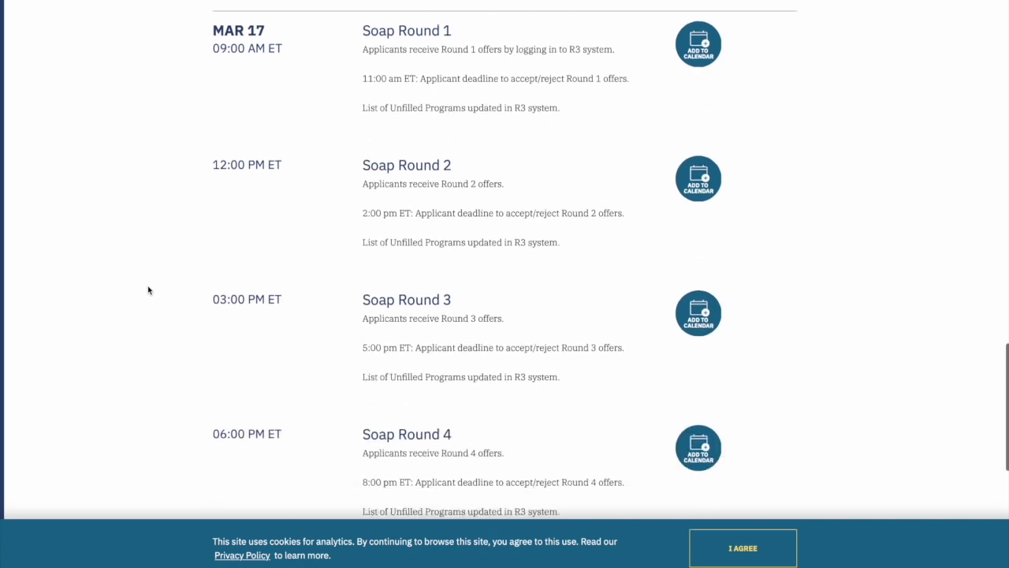
scroll(274, 373, down, 2)
key(Home)
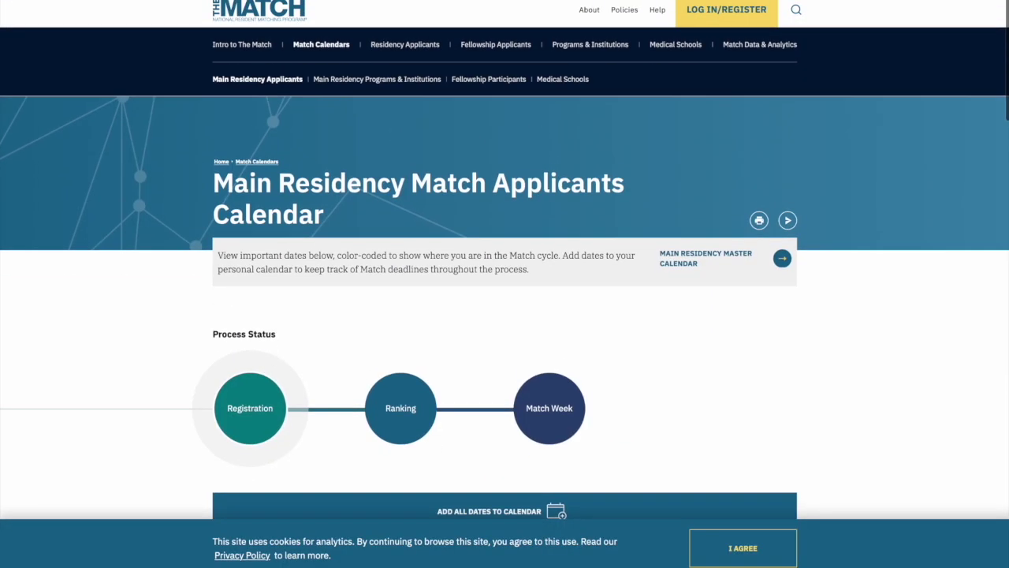